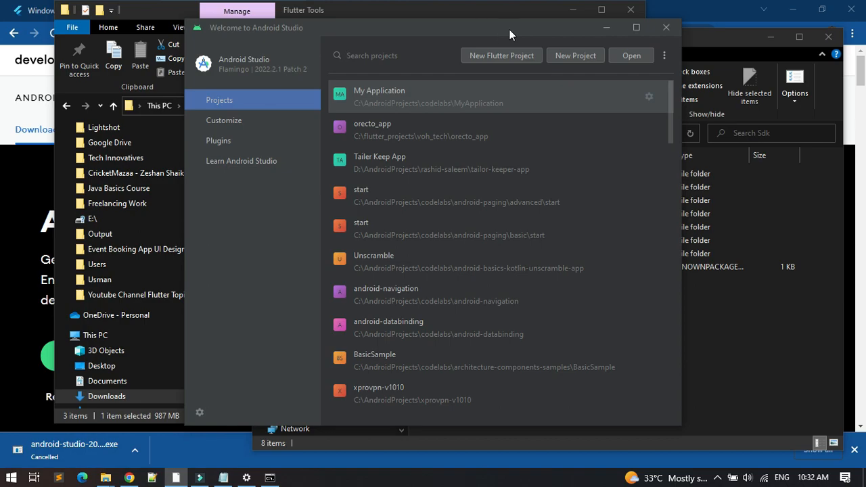
Create a new Empty Activity phone project named My ApplicationDemo2, complete the requested SDK installation, and dismiss the daily tip
click(506, 28)
click(564, 56)
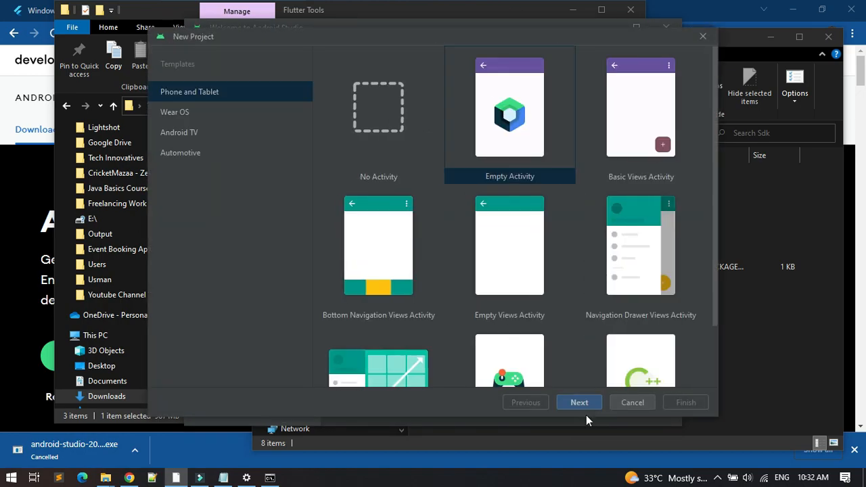
click(582, 407)
click(334, 119)
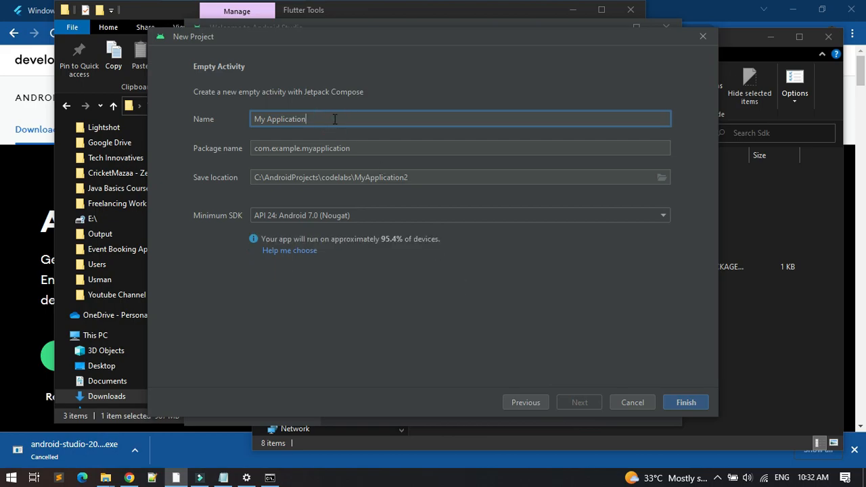
text(Demo2)
click(670, 399)
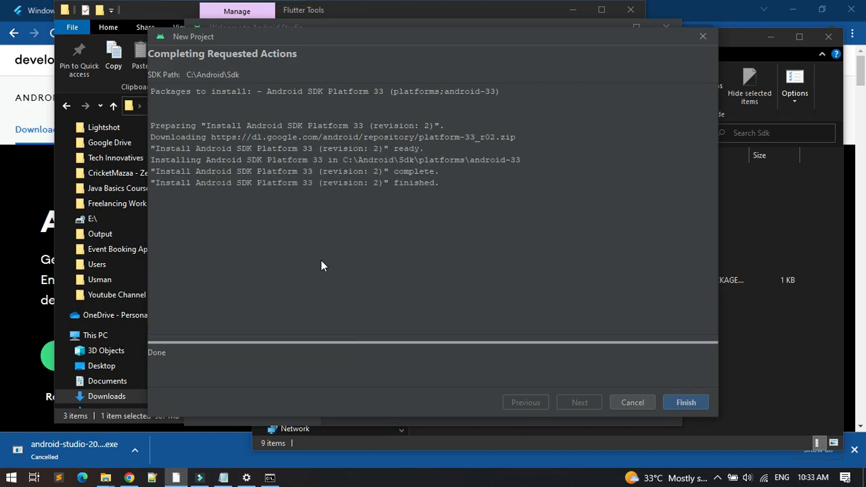
click(685, 403)
click(821, 380)
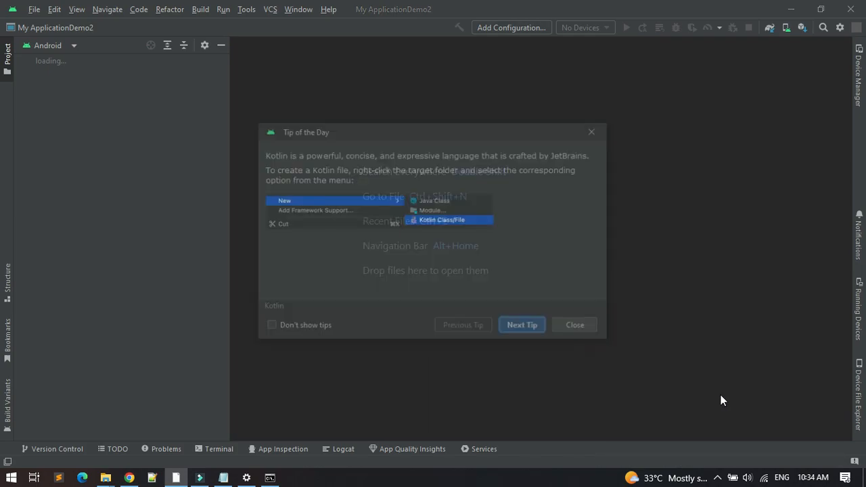
click(573, 324)
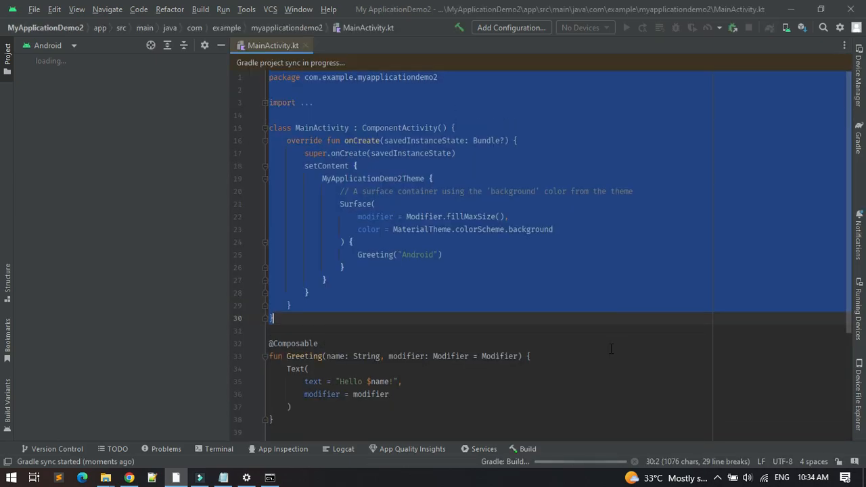
click(555, 334)
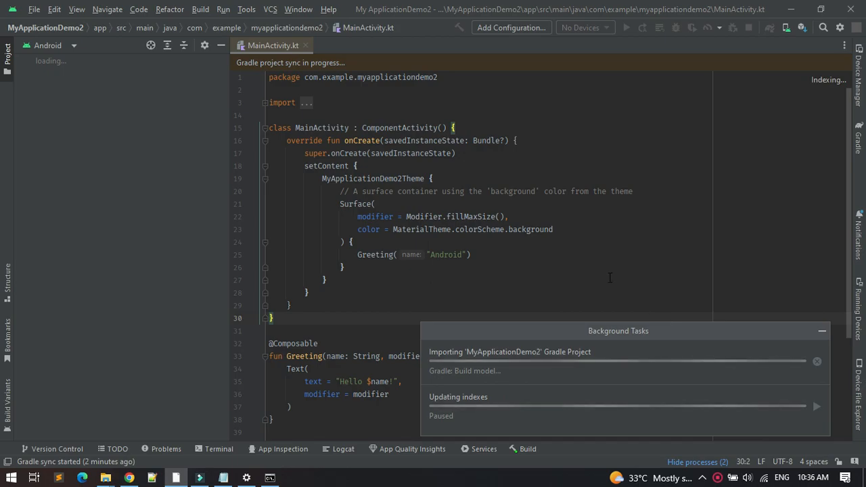
click(608, 277)
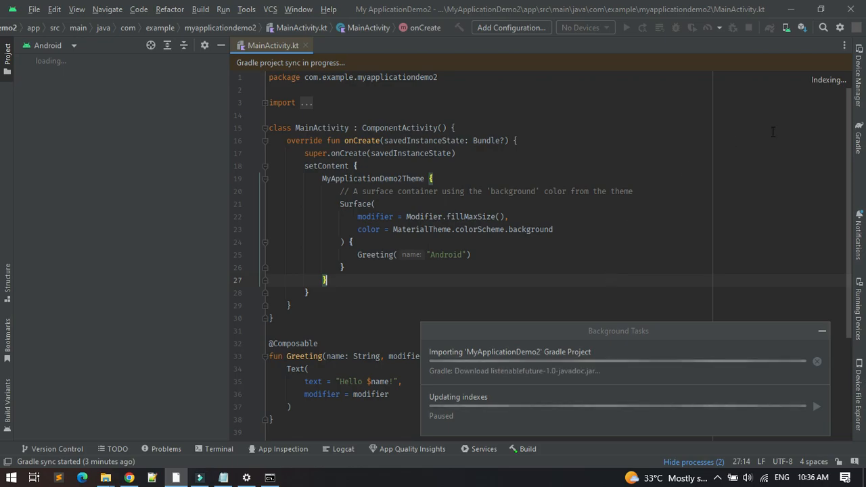
click(523, 143)
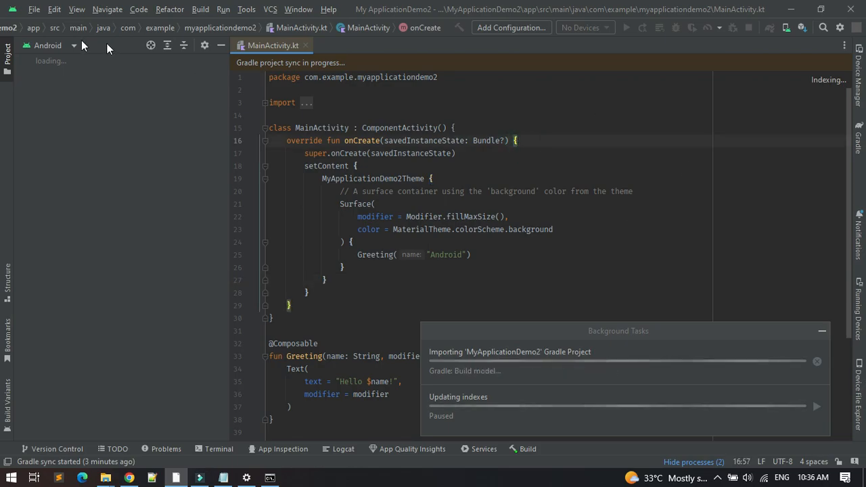
click(34, 11)
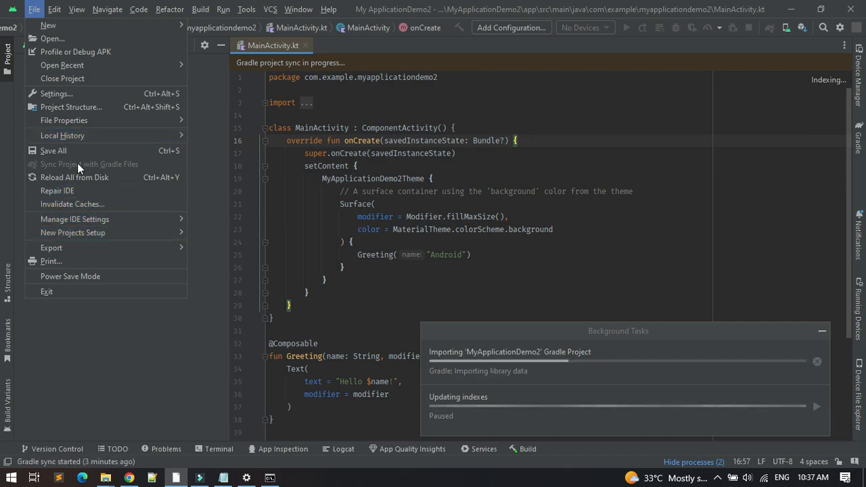
click(118, 164)
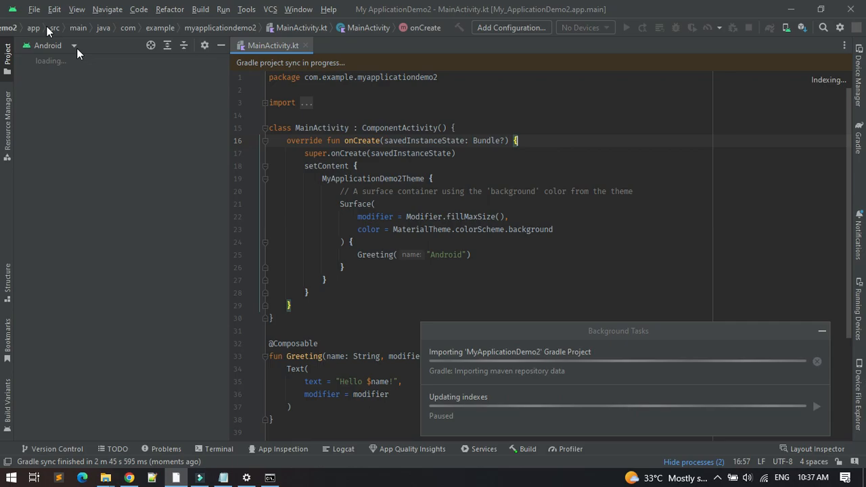
click(34, 11)
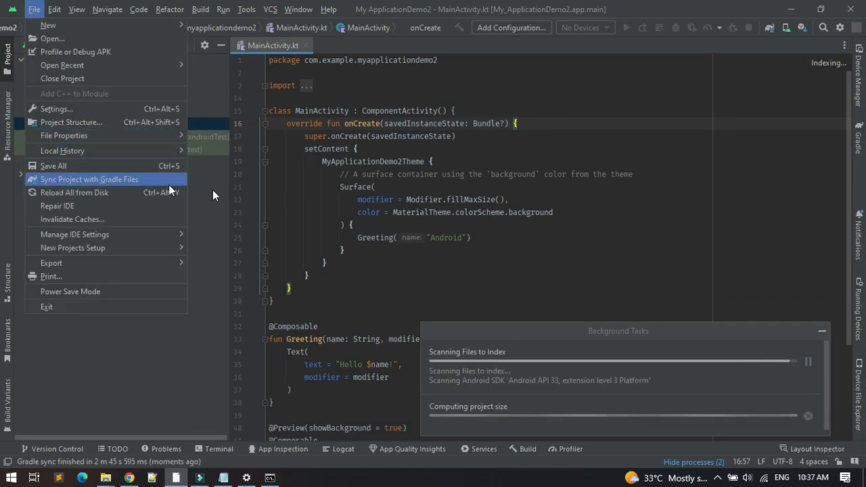
click(389, 215)
click(700, 200)
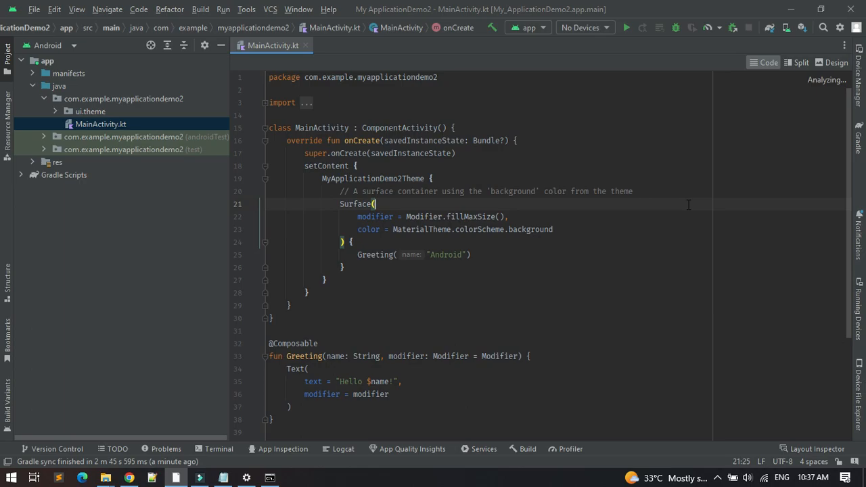
click(607, 91)
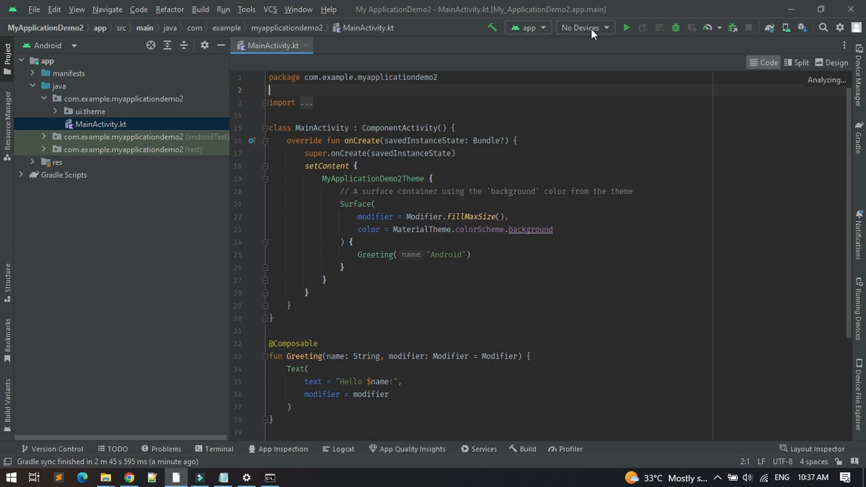
click(599, 229)
click(422, 245)
click(395, 272)
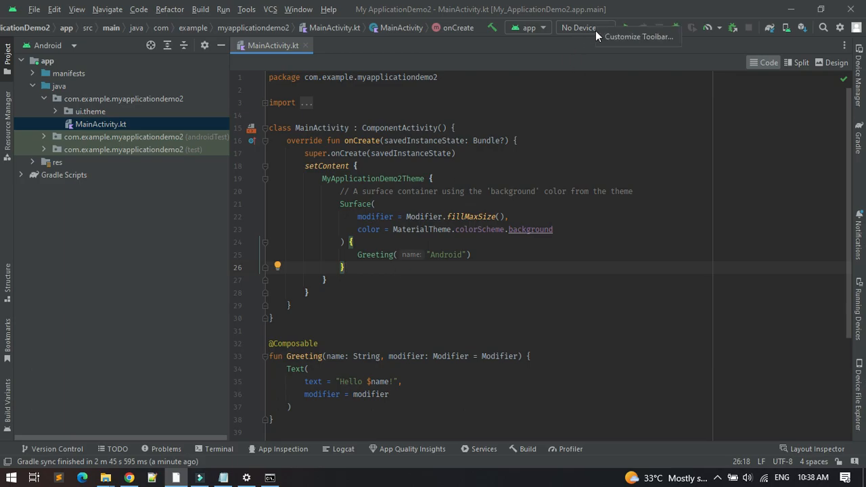
Check which target devices are available for running the app
click(578, 28)
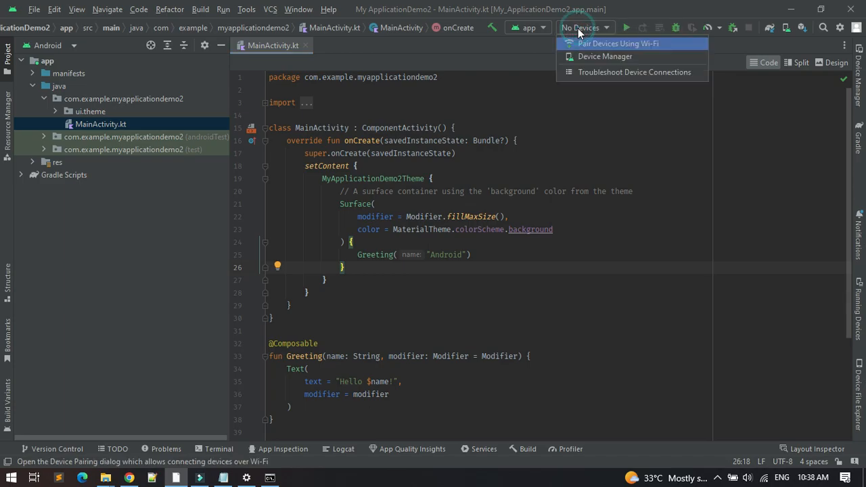
click(504, 242)
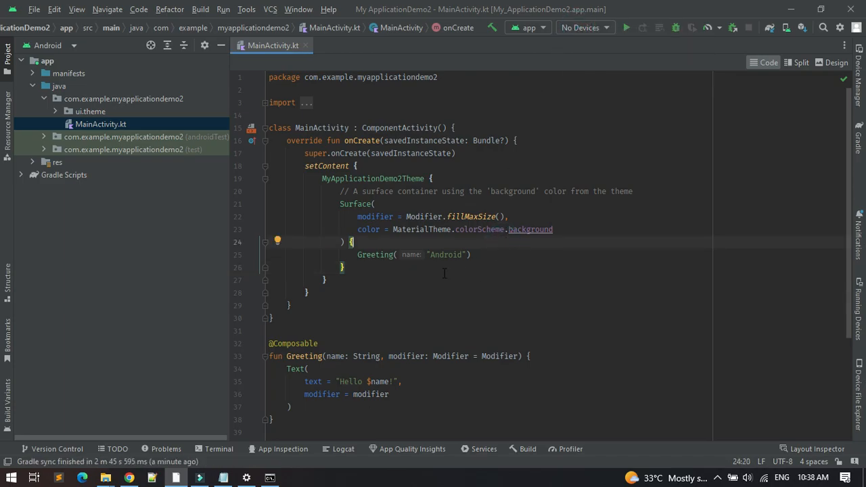
click(420, 271)
click(584, 29)
click(584, 30)
click(594, 27)
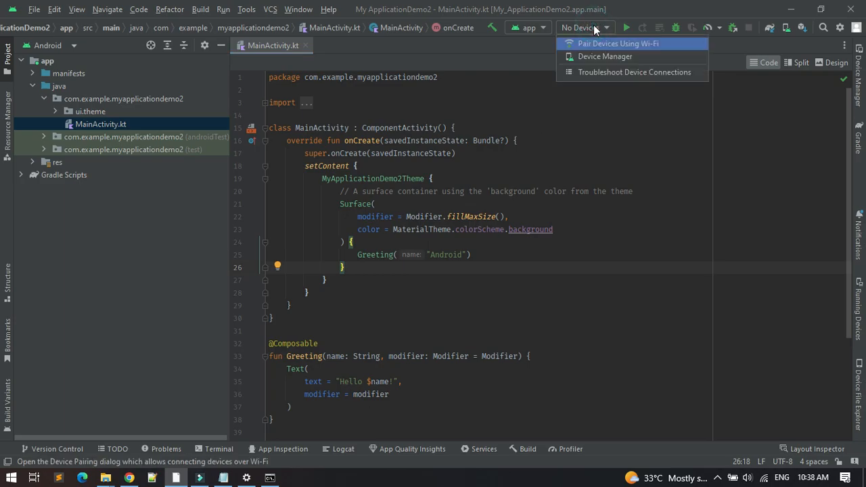
click(594, 27)
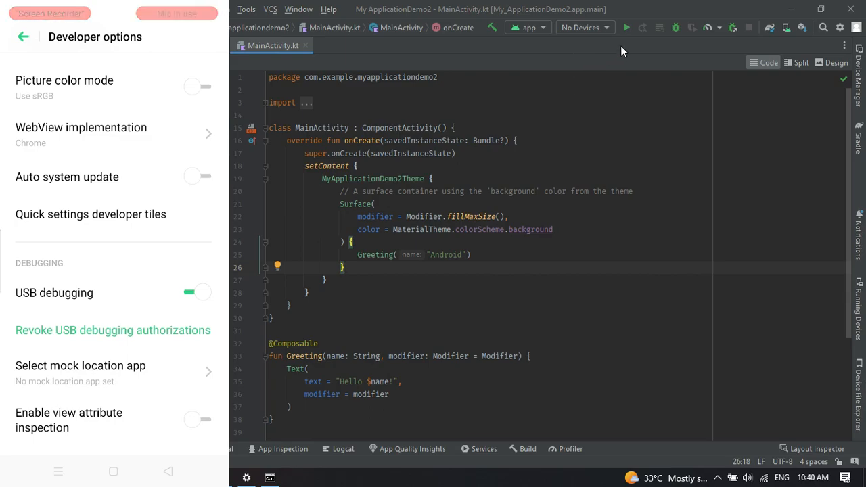
Choose the connected OPPO CPH2083 phone as the target device and run the app on it
click(599, 27)
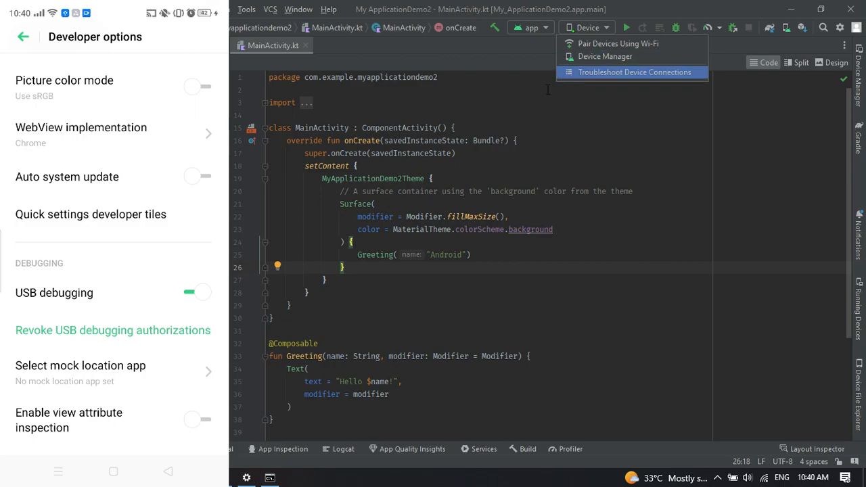
click(525, 116)
click(582, 27)
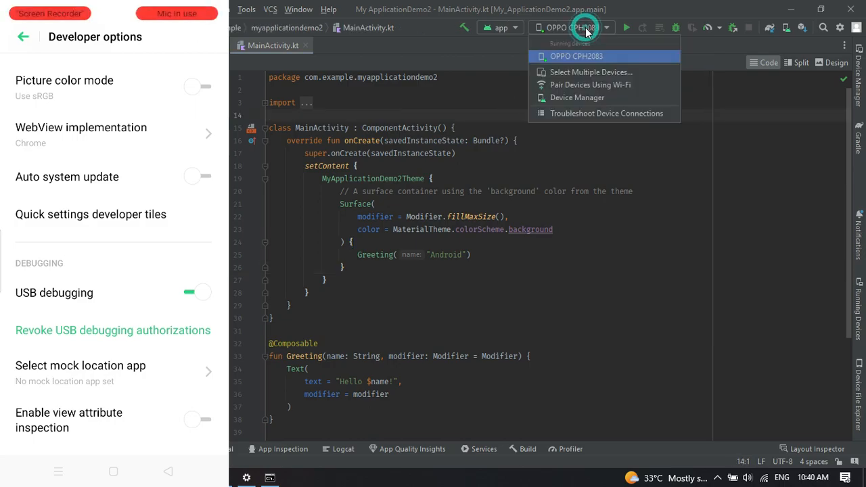
click(575, 56)
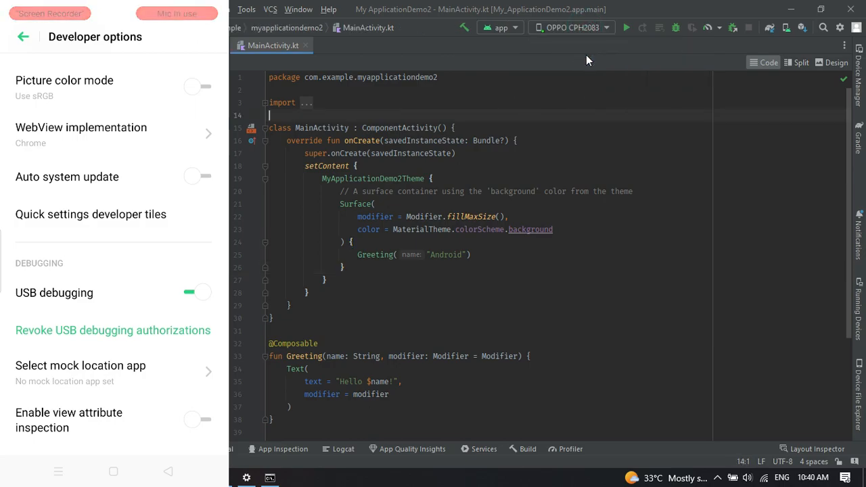
click(627, 28)
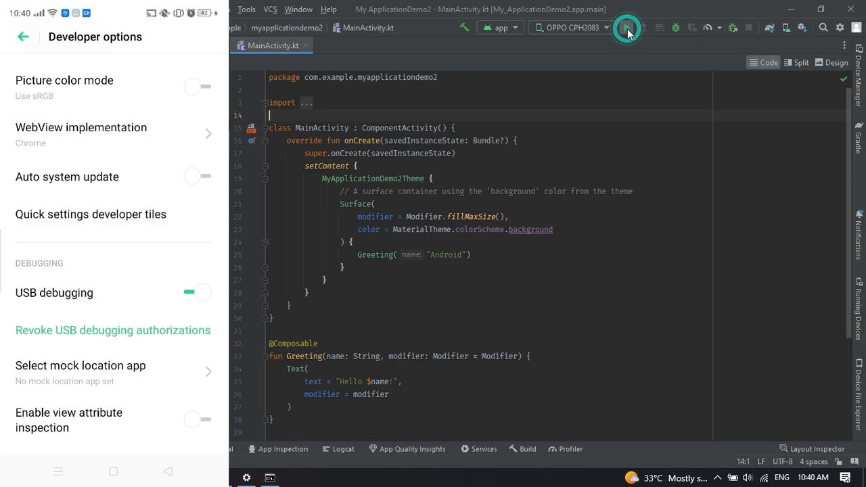
click(554, 282)
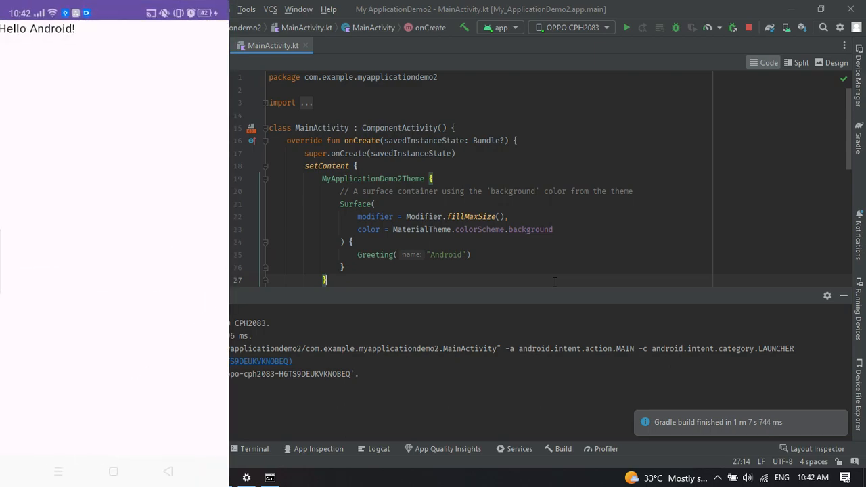
click(592, 170)
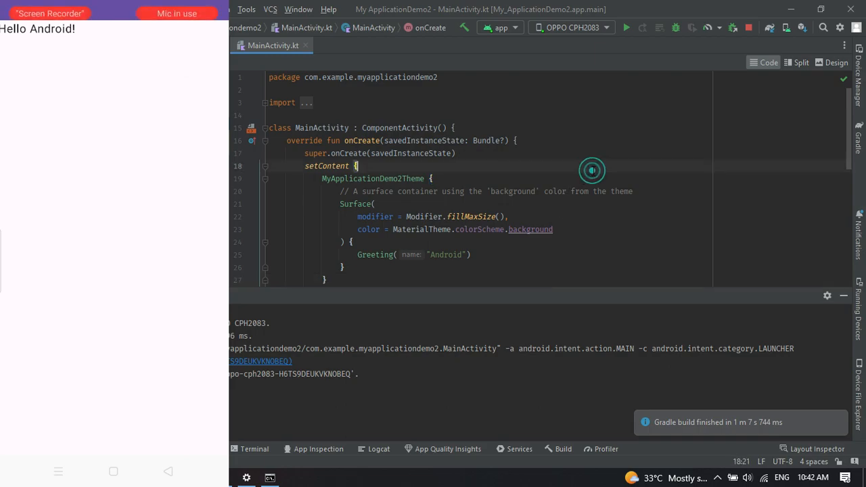
Minimize Android Studio, switch to the open Command Prompt, and rerun flutter doctor -v
click(789, 11)
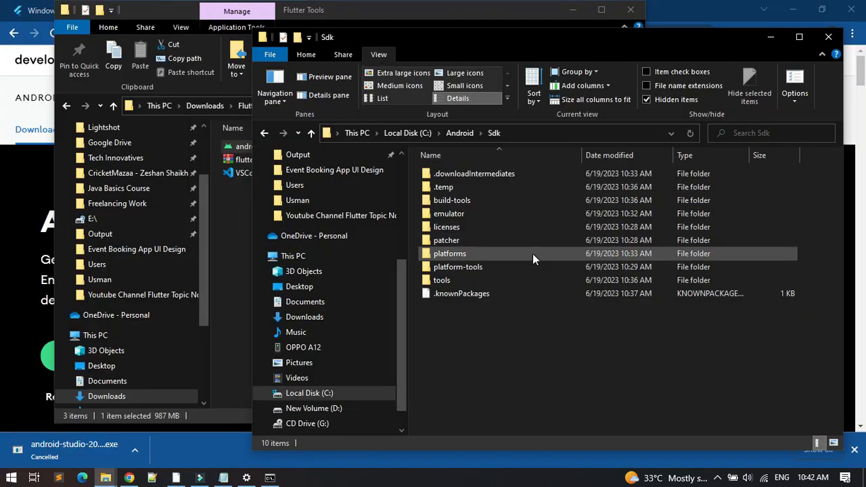
click(270, 477)
click(406, 281)
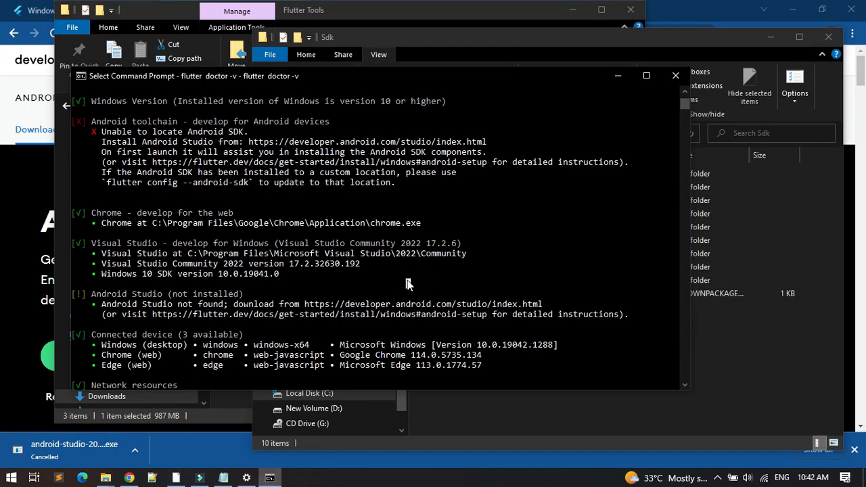
scroll(470, 289, down, 10)
key(Up)
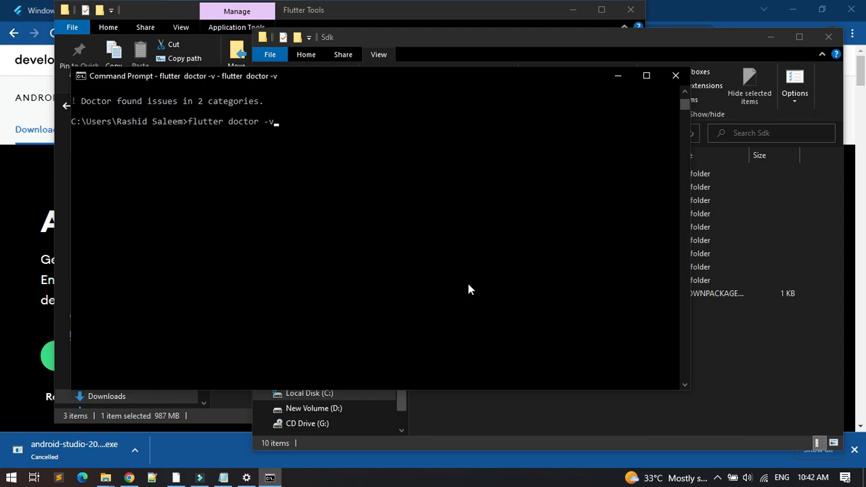
key(Return)
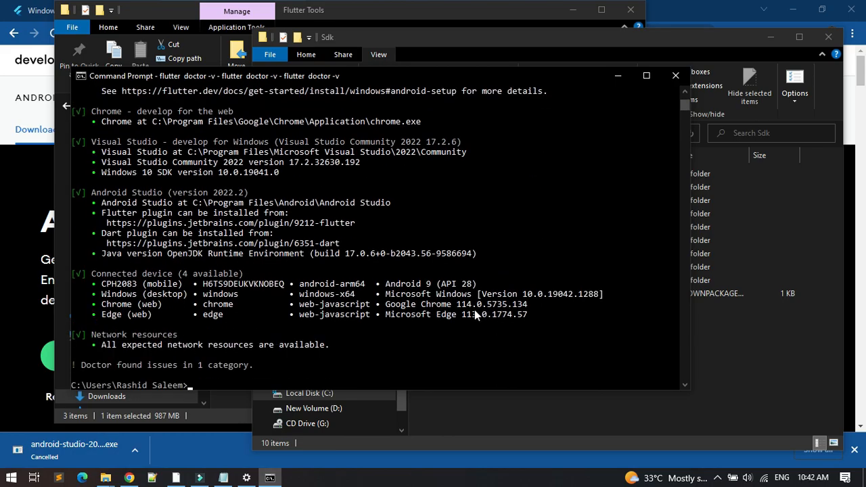
Examine the Android toolchain section of the flutter doctor output for missing components and license issues
scroll(363, 316, up, 6)
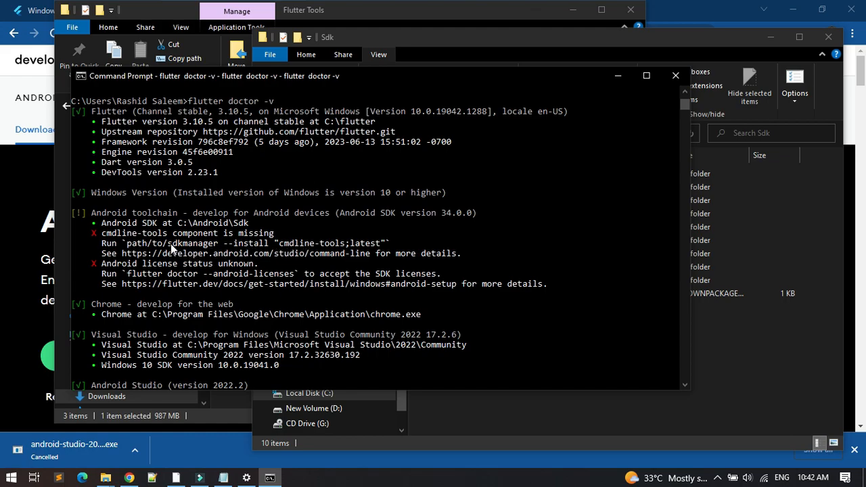
drag(170, 244, 395, 267)
click(452, 291)
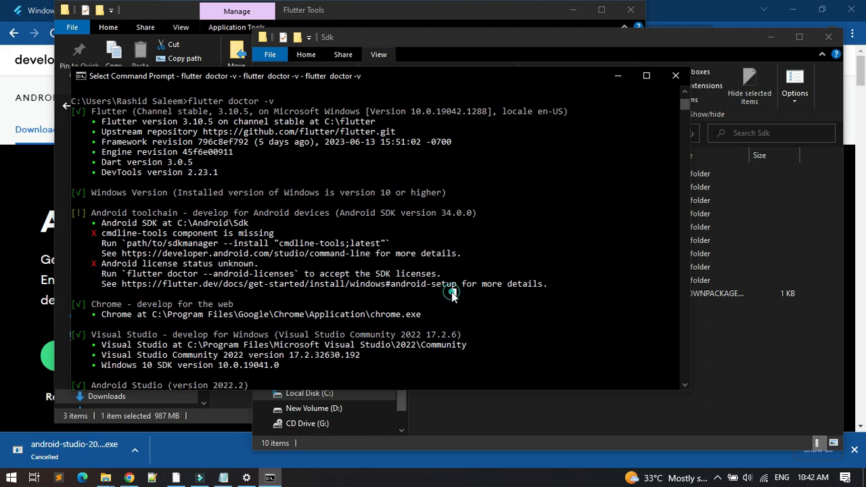
right_click(448, 323)
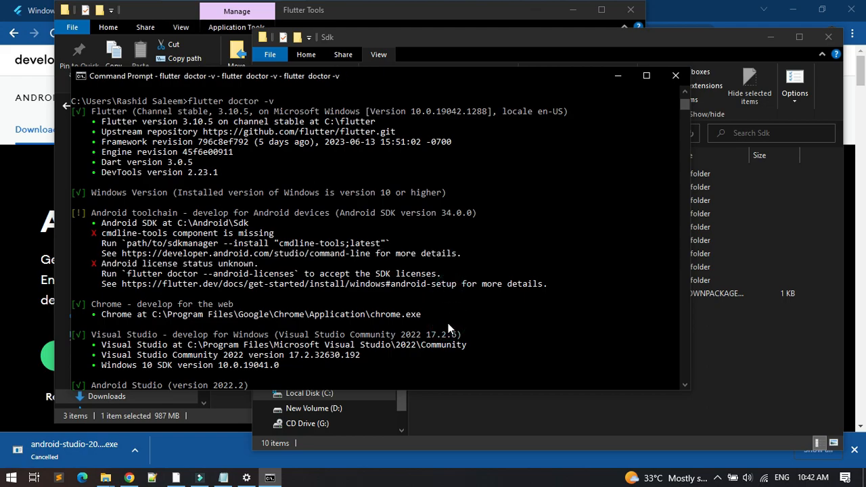
click(447, 328)
text(c)
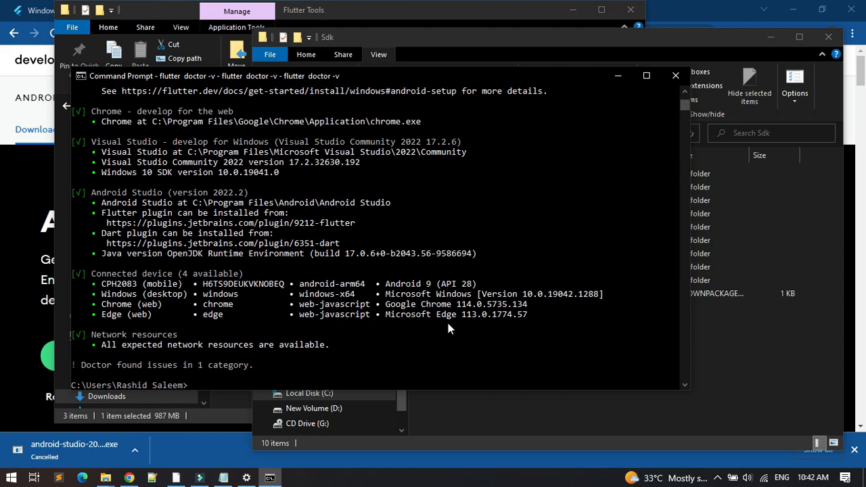
Open a second Command Prompt window, move it clear of the first one, and try to run sdkmanager in it
key(super)
text(comm)
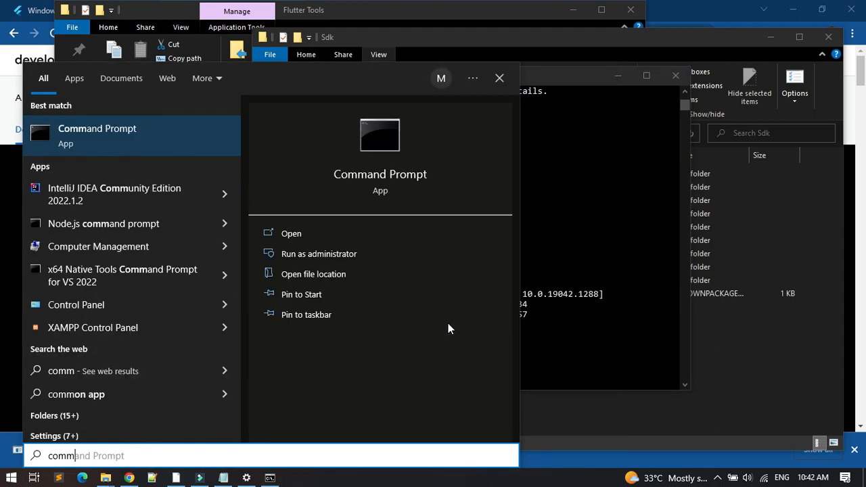
key(Return)
drag(367, 31, 602, 152)
click(557, 256)
text(s)
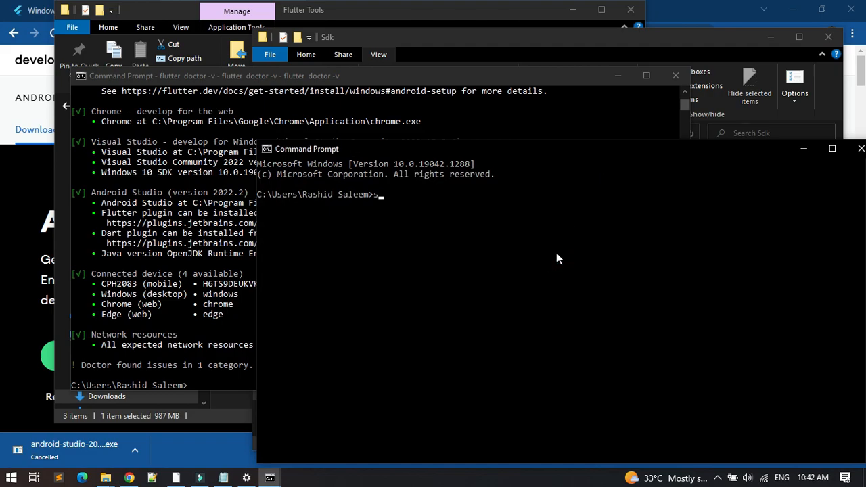
text(dkmanager)
key(Return)
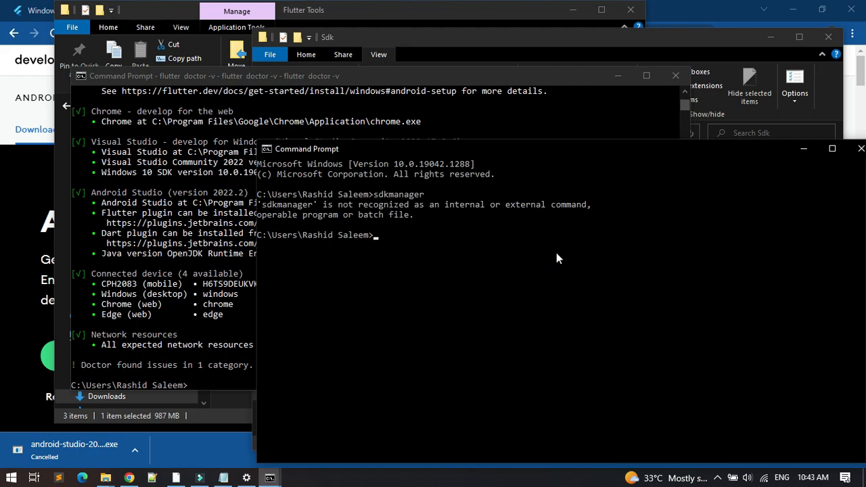
Try to run adb in the second Command Prompt window
click(417, 287)
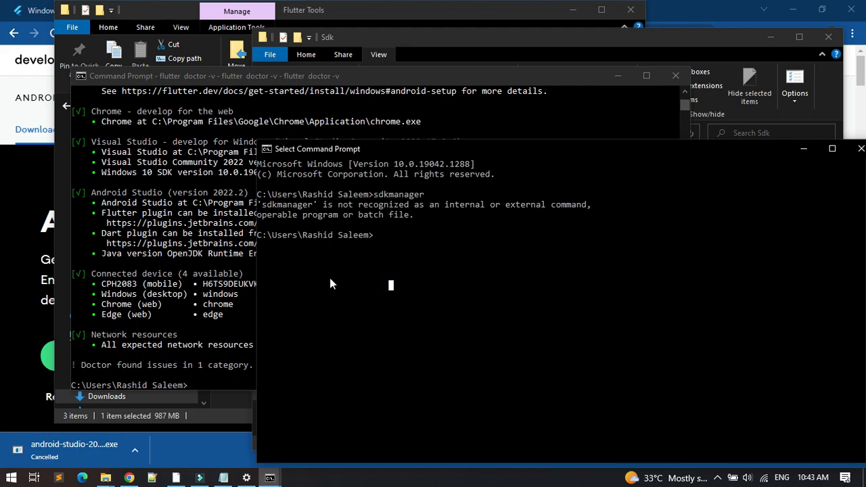
text(adb)
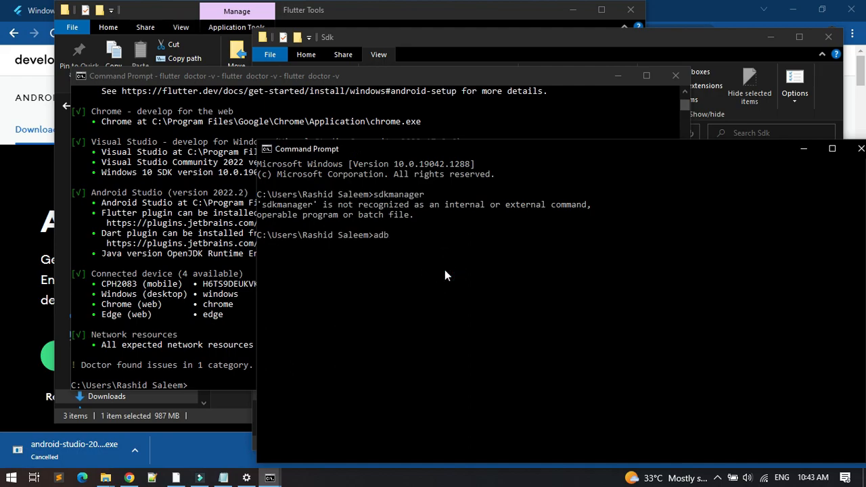
key(Return)
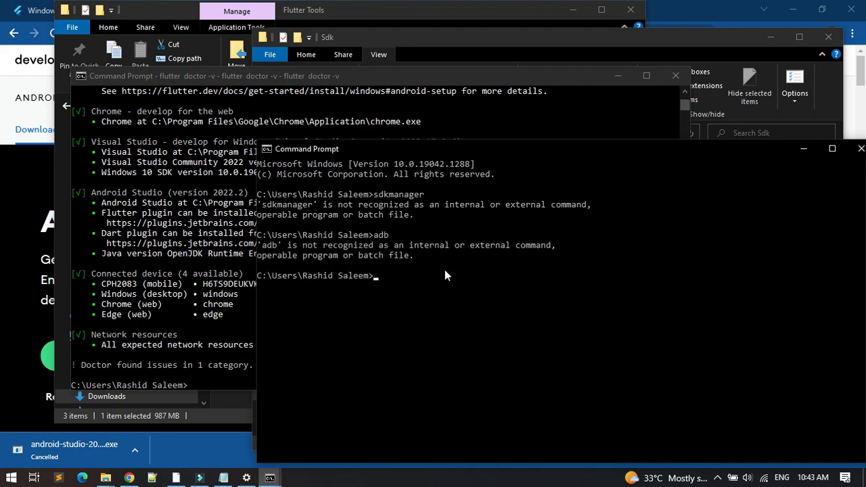
click(416, 298)
Switch to the File Explorer window showing the flutter bin folder and browse to C:\Android\Sdk
key(super+3)
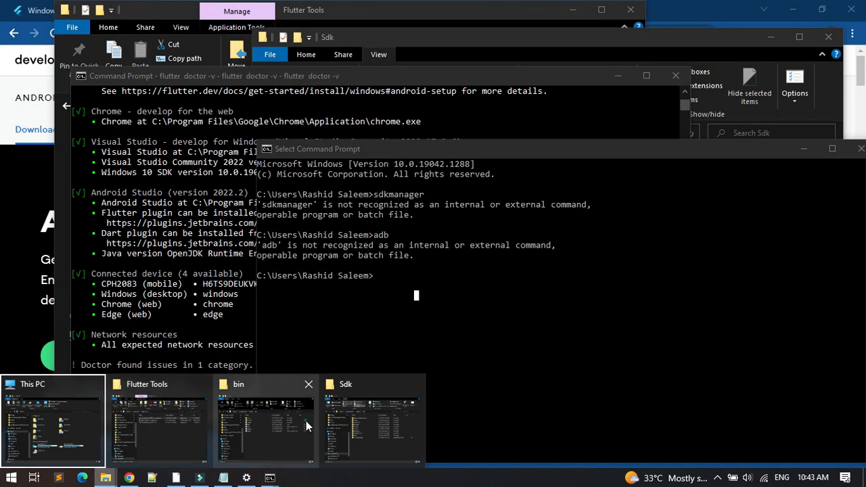
click(306, 425)
click(345, 315)
click(228, 122)
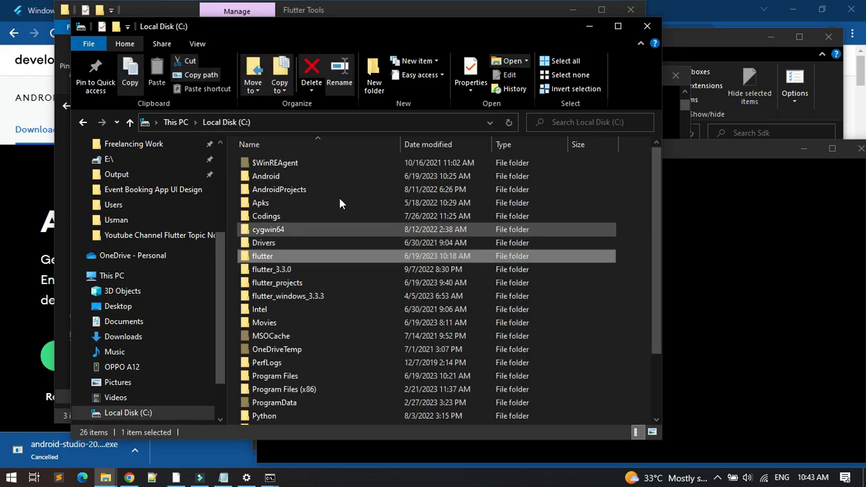
double_click(289, 177)
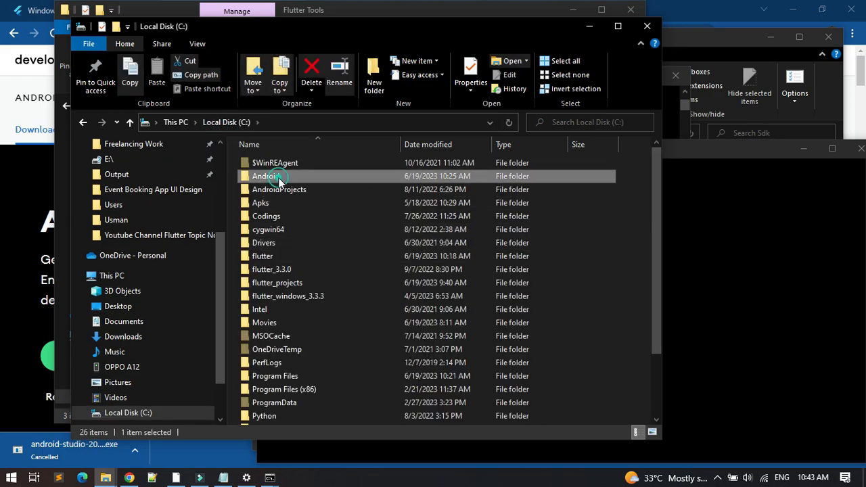
double_click(269, 165)
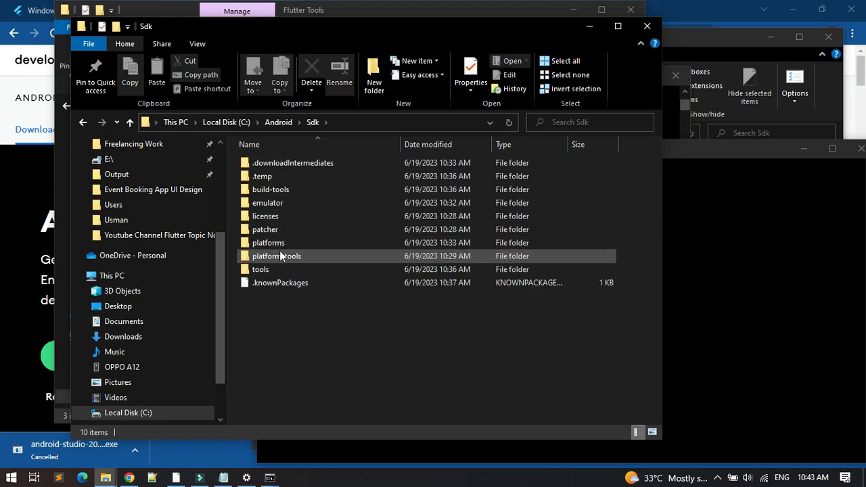
Look into the build-tools folder, then open platform-tools inside Sdk and copy its folder path
double_click(289, 190)
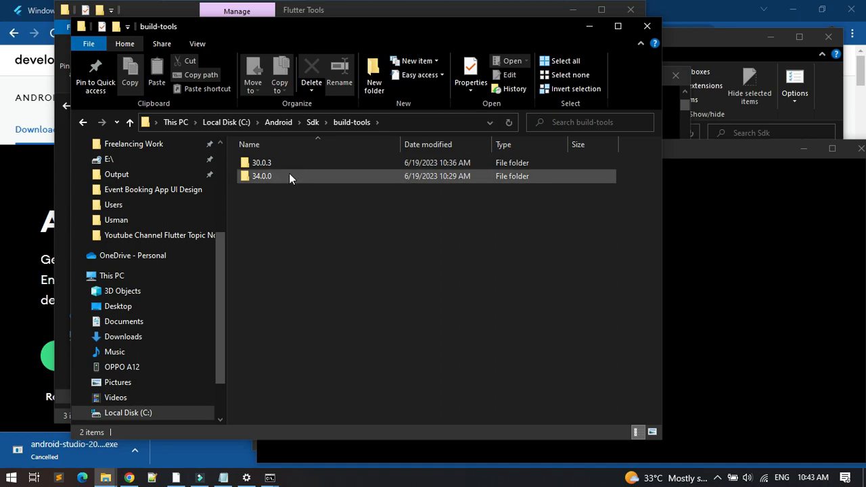
key(BackSpace)
double_click(298, 257)
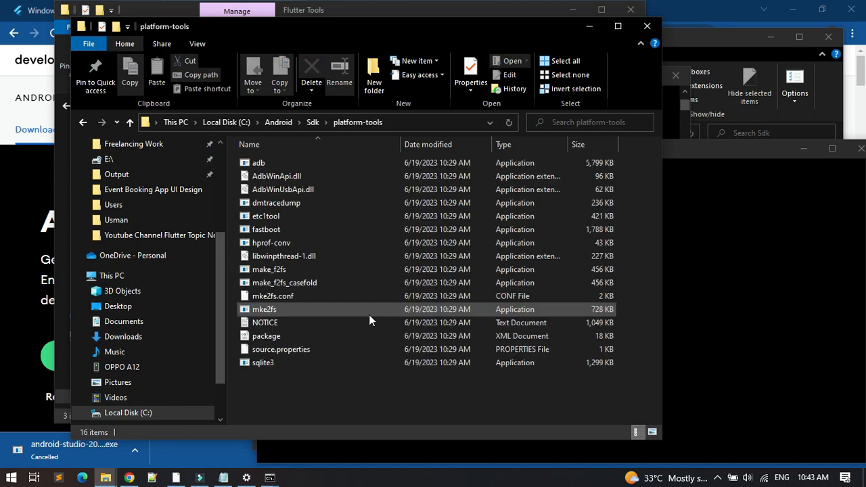
click(426, 122)
key(ctrl+c)
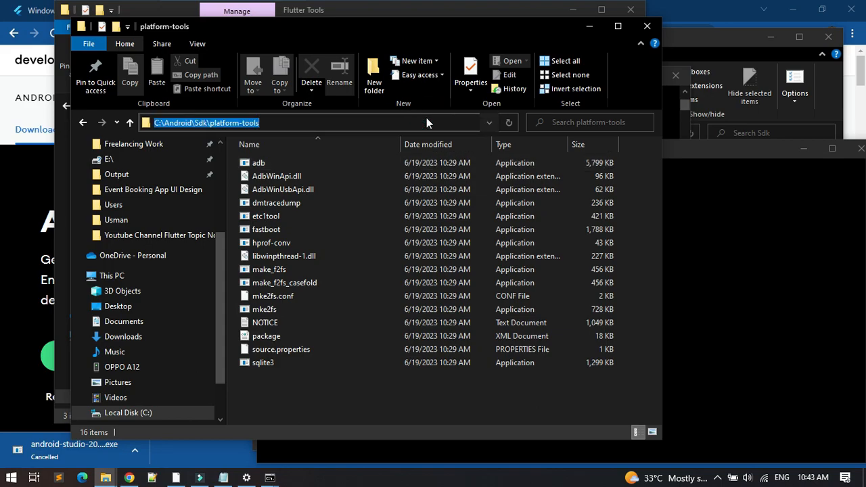
Switch to the Windows Settings About page and open the Environment Variables dialog through the advanced system settings
key(alt+Tab)
key(alt+Tab)
key(alt+Tab)
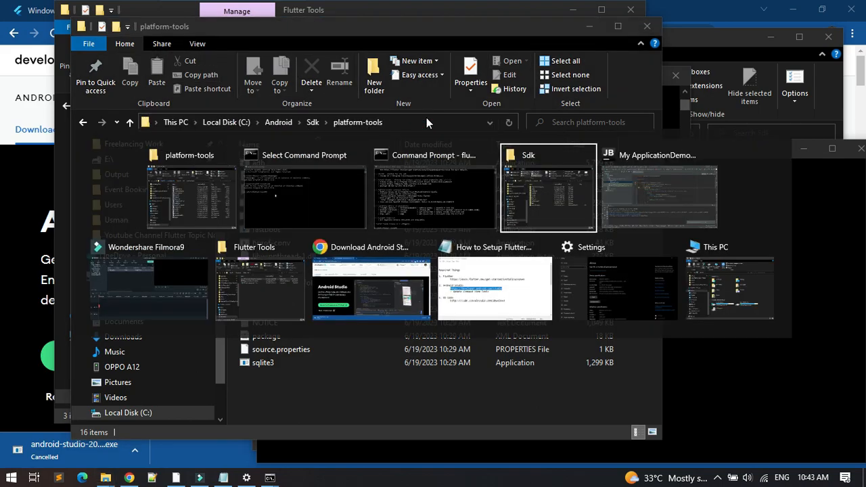
key(alt+Tab)
key(alt+Tab)
key(alt+Tab)
key(alt+Tab)
key(alt+Tab)
key(alt+Tab)
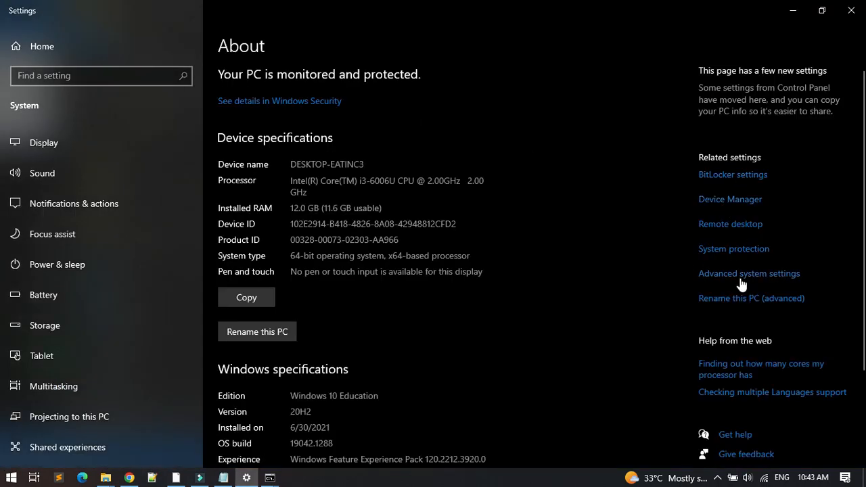
click(736, 273)
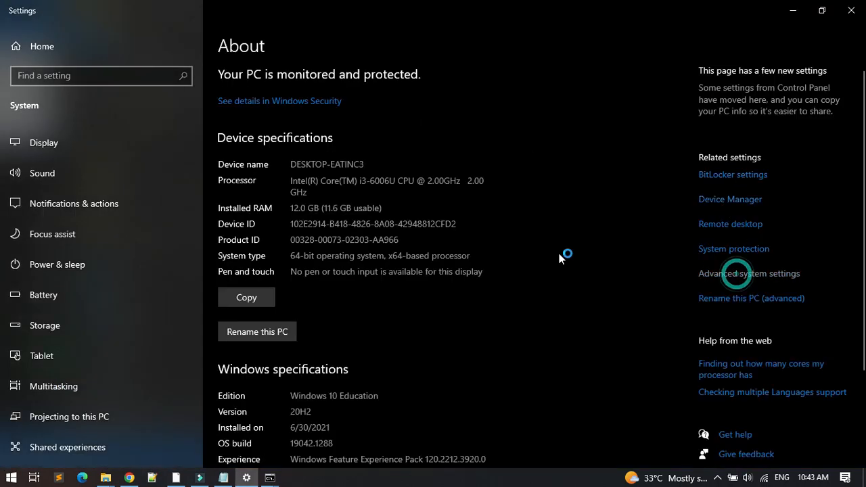
click(228, 281)
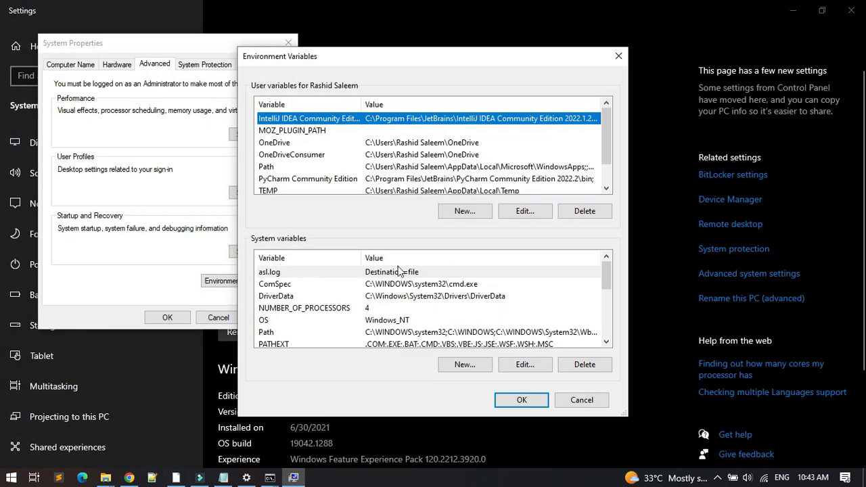
Add the copied path C:\Android\Sdk\platform-tools as a new entry in the system Path variable and confirm the list
double_click(416, 332)
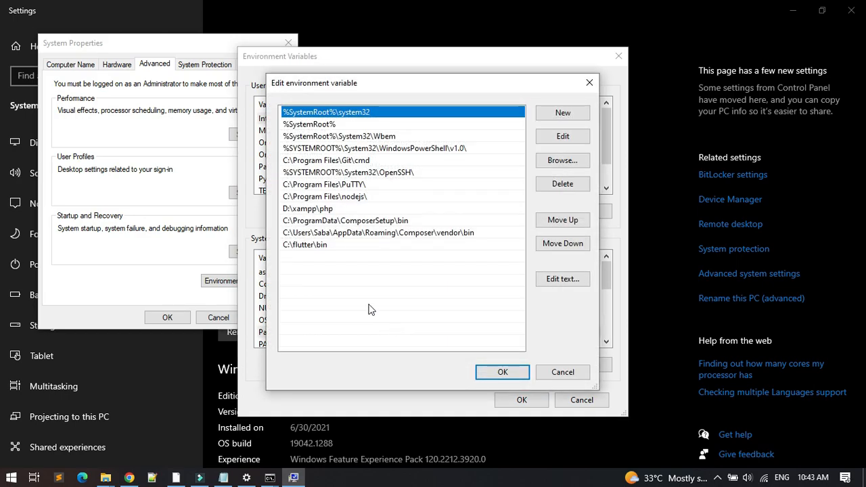
double_click(318, 258)
key(ctrl+v)
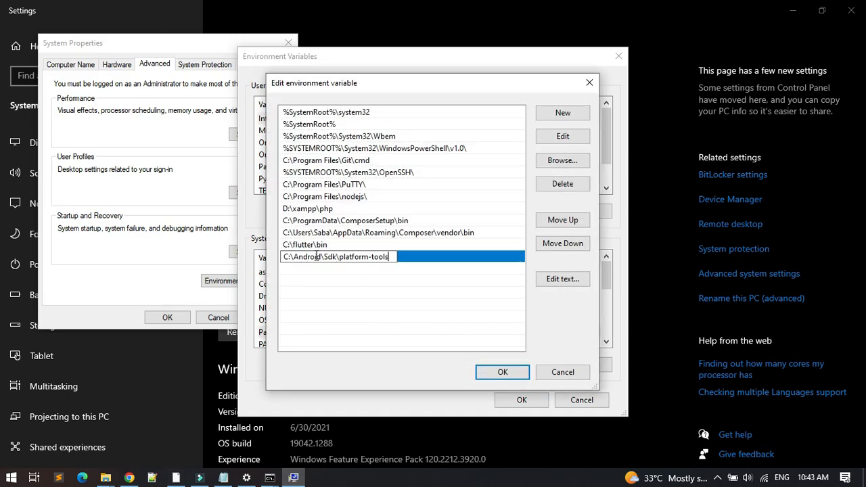
click(521, 370)
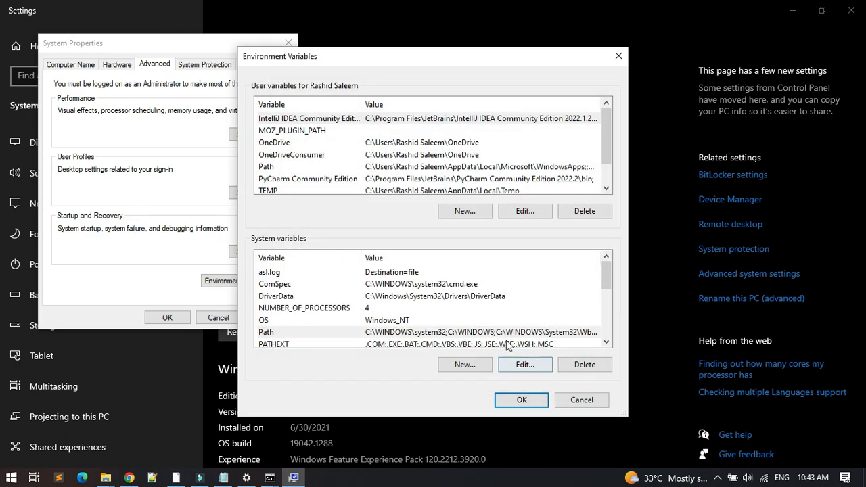
Return to the platform-tools File Explorer window, open the Sdk folder's tools\bin subfolder, and copy its path
key(alt+Tab)
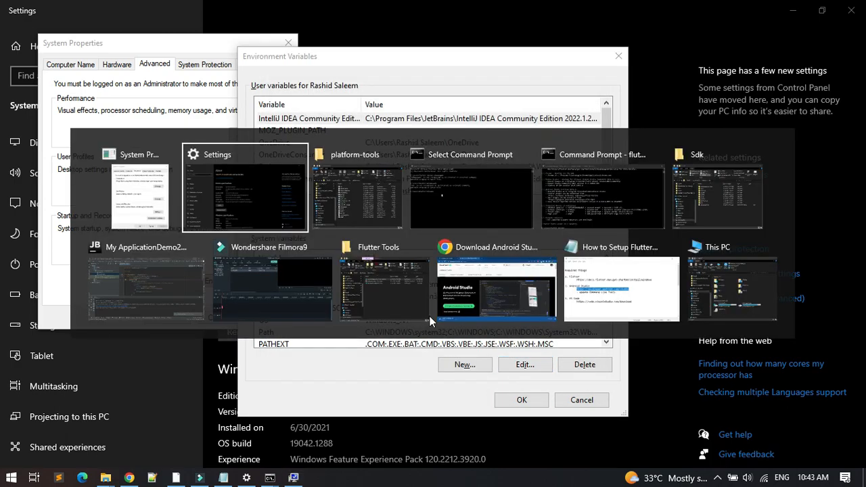
key(Tab)
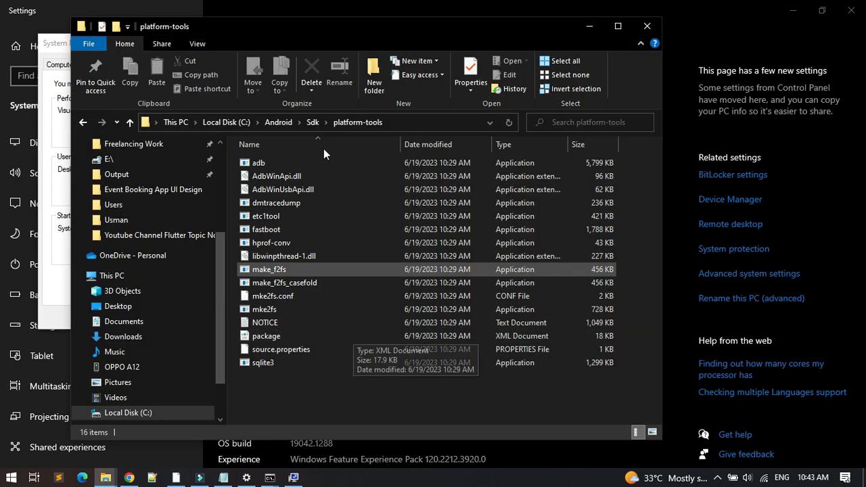
click(312, 122)
double_click(262, 271)
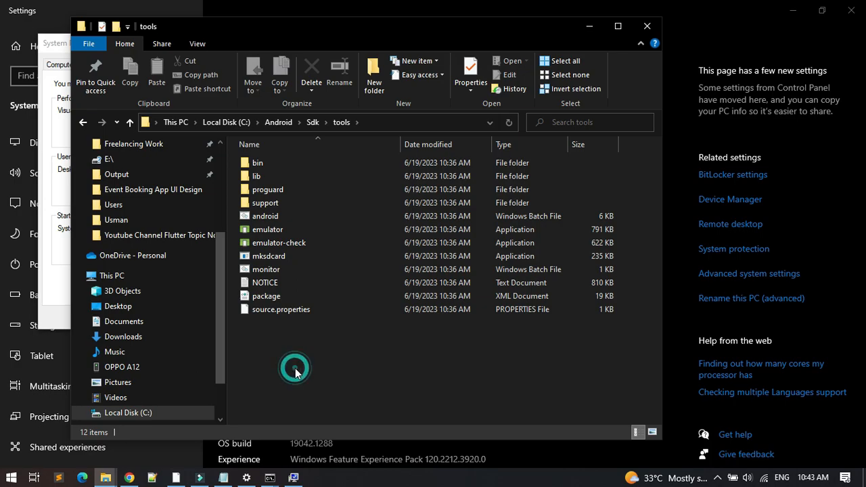
double_click(257, 163)
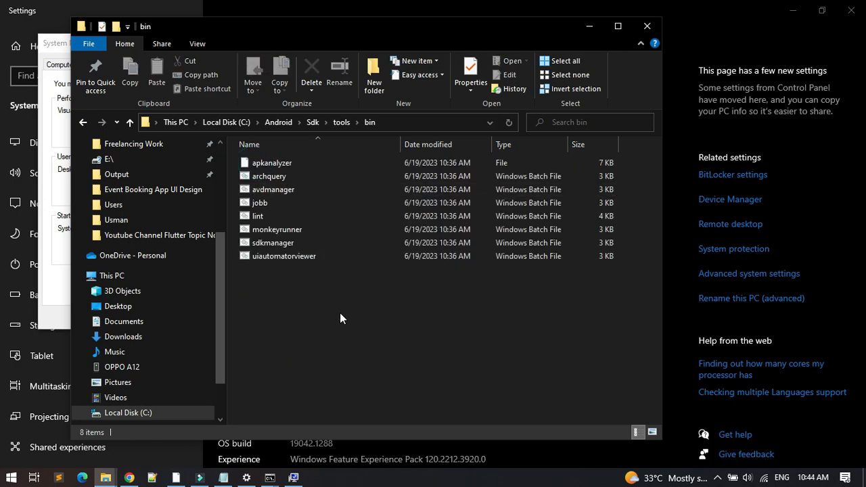
click(401, 121)
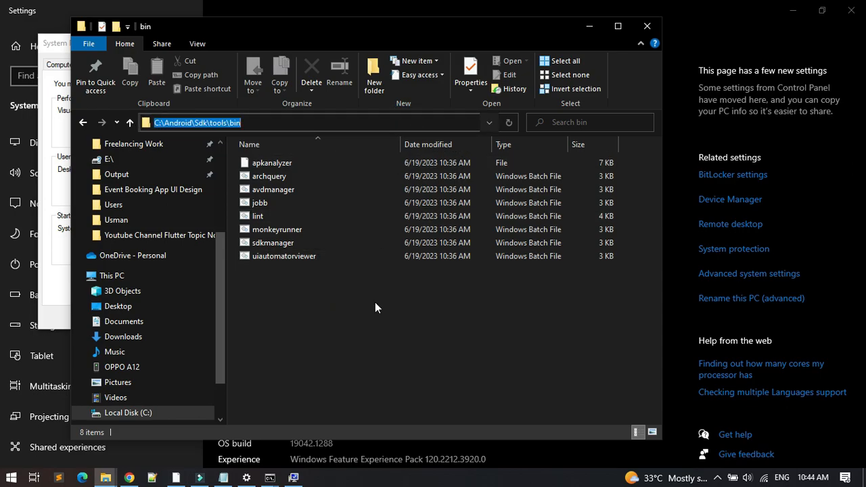
Switch back to Environment Variables, add C:\Android\Sdk\tools\bin as a new system Path entry, and confirm the list
key(alt+Tab)
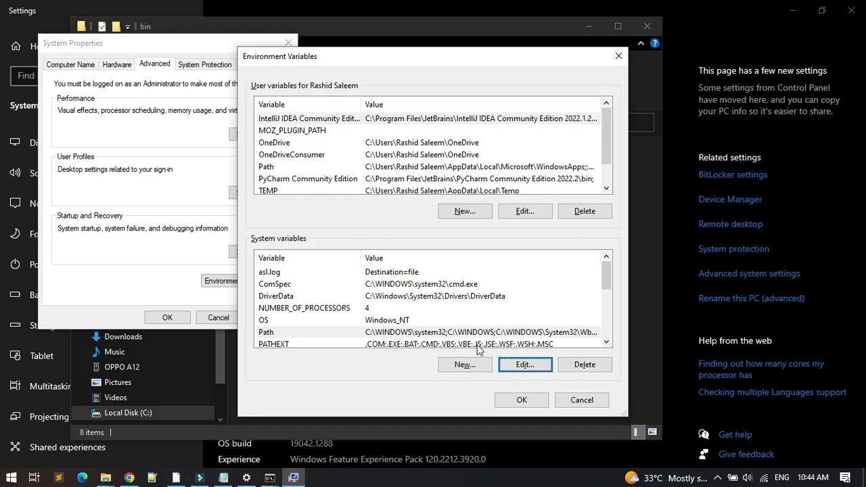
double_click(404, 333)
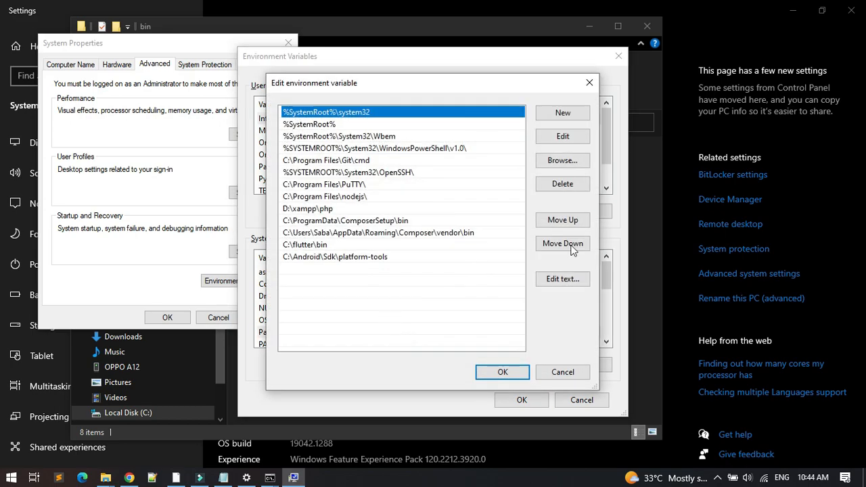
click(562, 112)
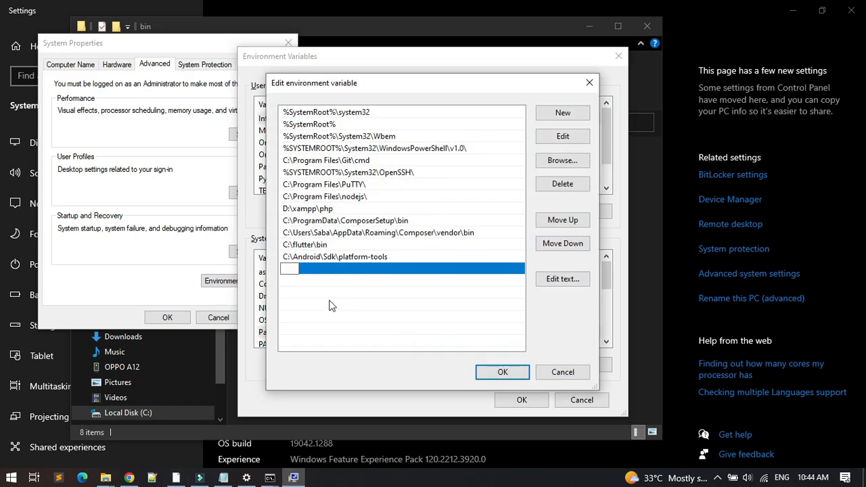
text(C:\Android\Sdk\emulator)
click(500, 371)
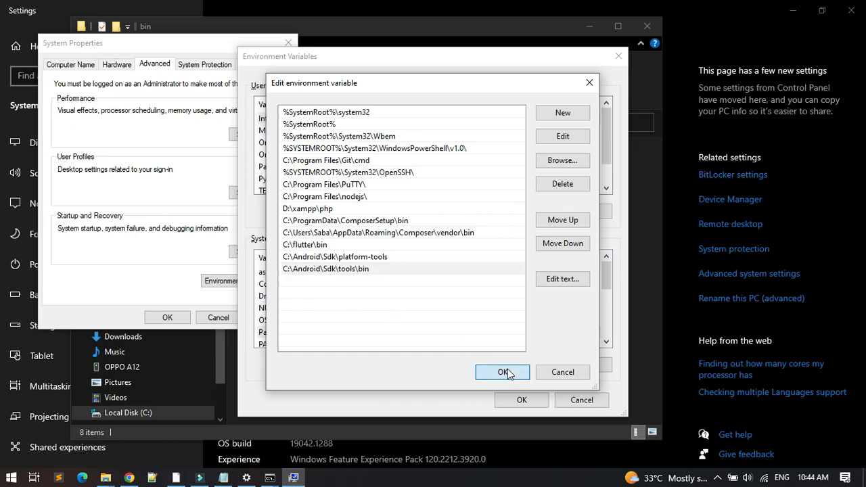
Switch to the second Command Prompt window, where sdkmanager and adb were tried, and try to run java
key(alt+Tab)
key(alt+Tab)
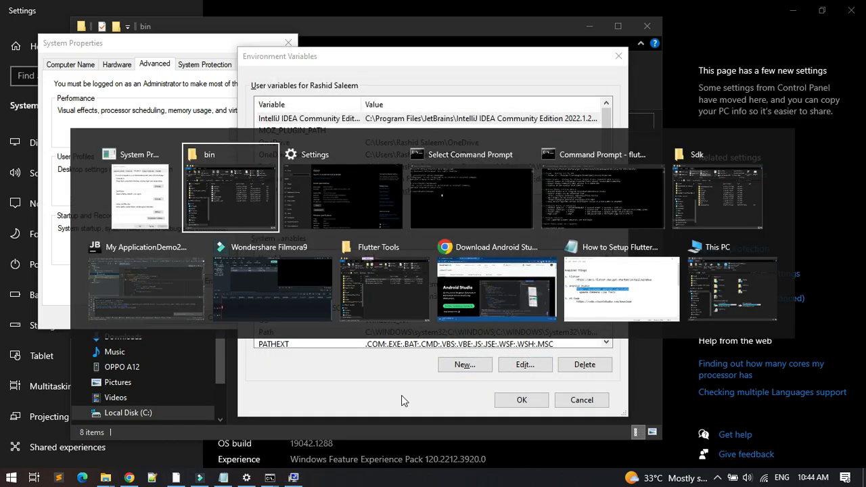
key(alt+Tab)
key(alt+Tab)
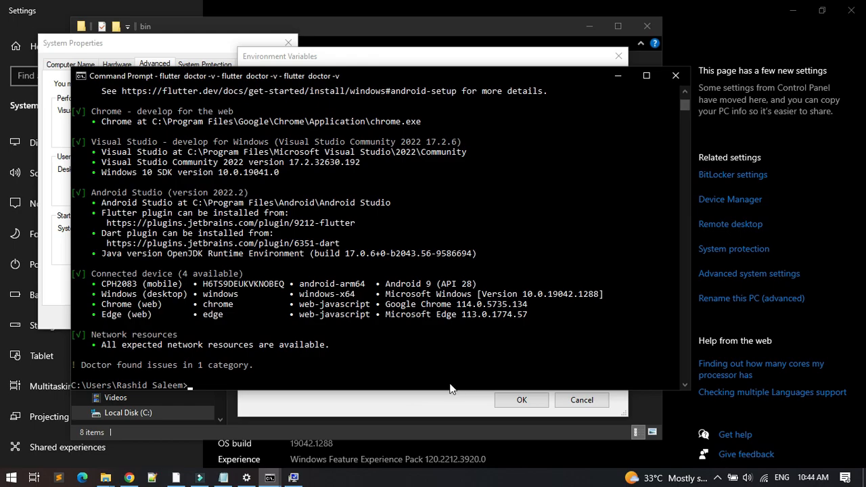
click(343, 359)
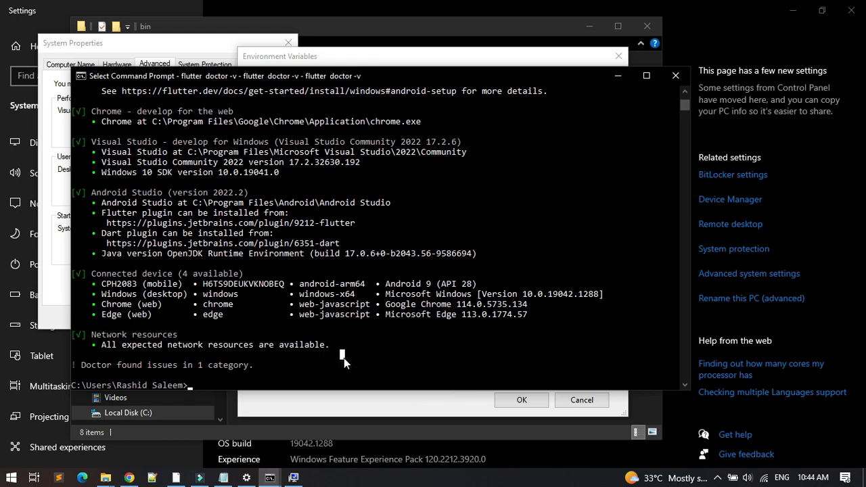
key(alt+Tab)
key(alt+Tab)
key(alt+Tab)
key(alt+Tab)
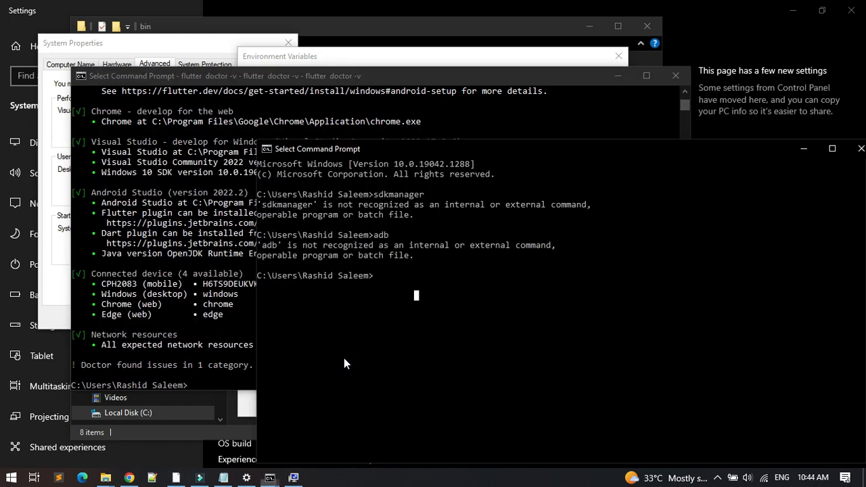
text(java)
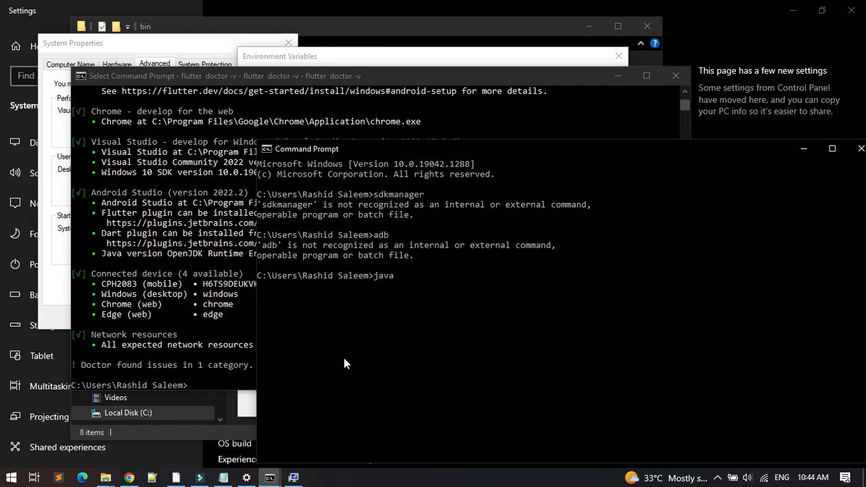
key(Return)
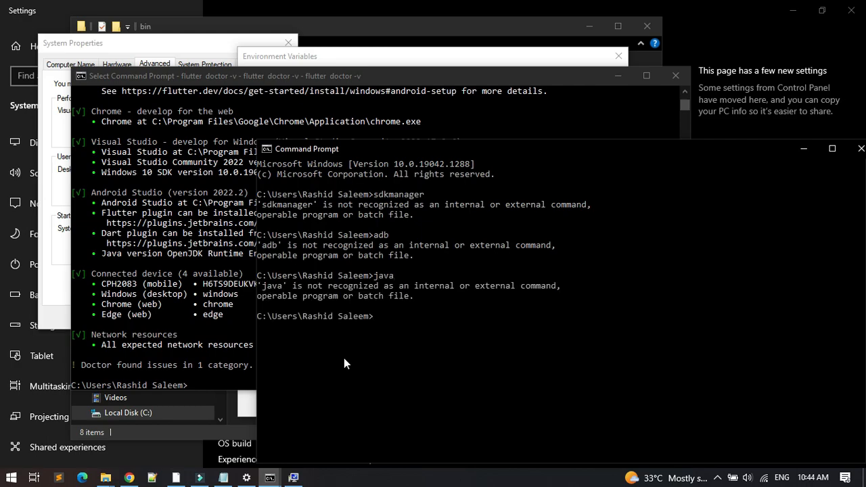
click(393, 362)
Return to the File Explorer window showing tools\bin and open the Program Files folder on Local Disk (C:)
mouse_move(105, 477)
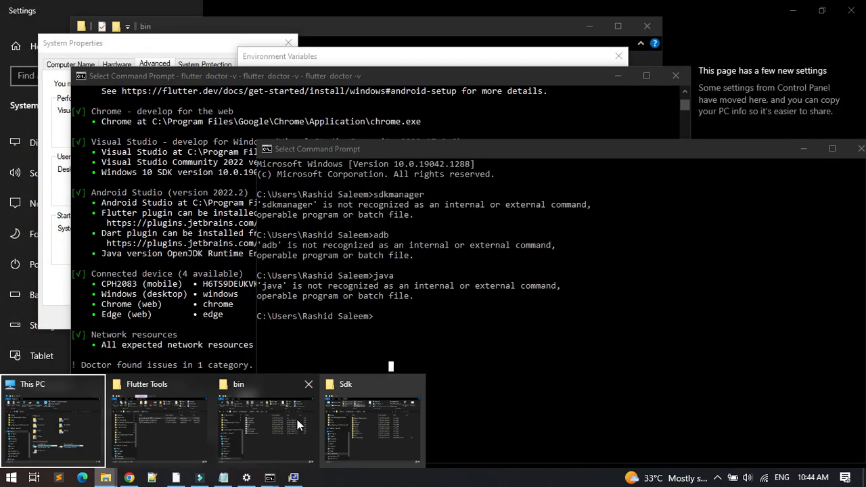
click(252, 425)
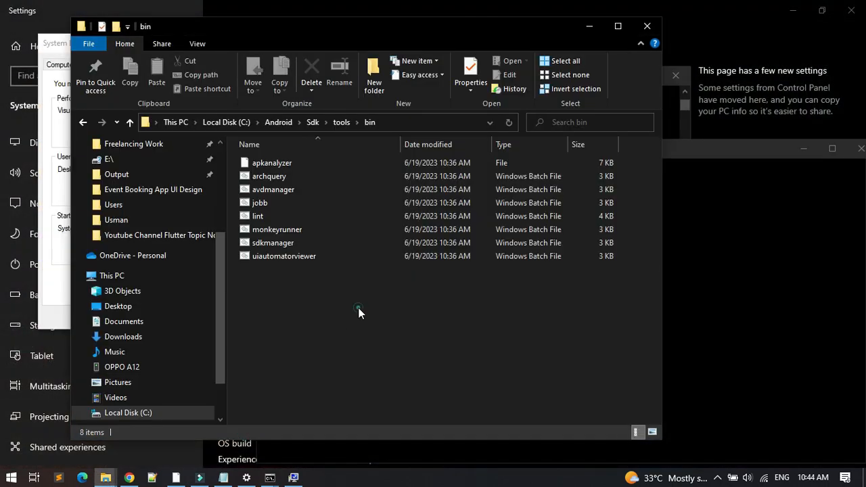
drag(218, 329, 218, 377)
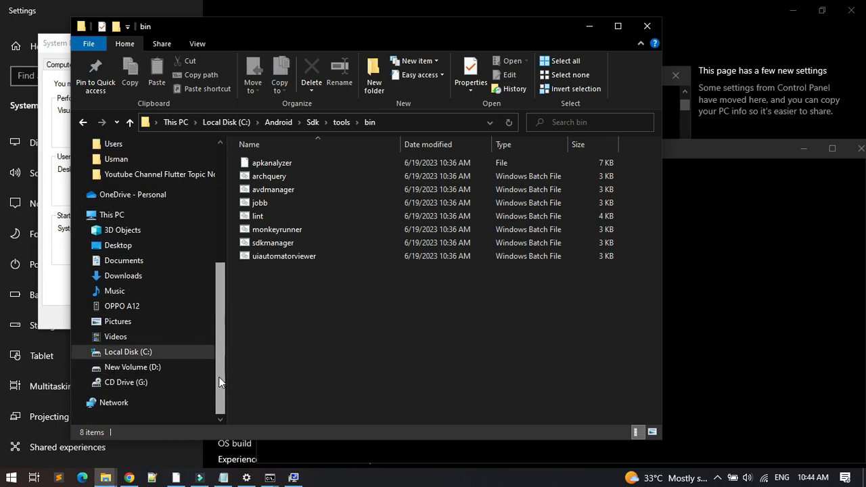
click(169, 369)
click(137, 352)
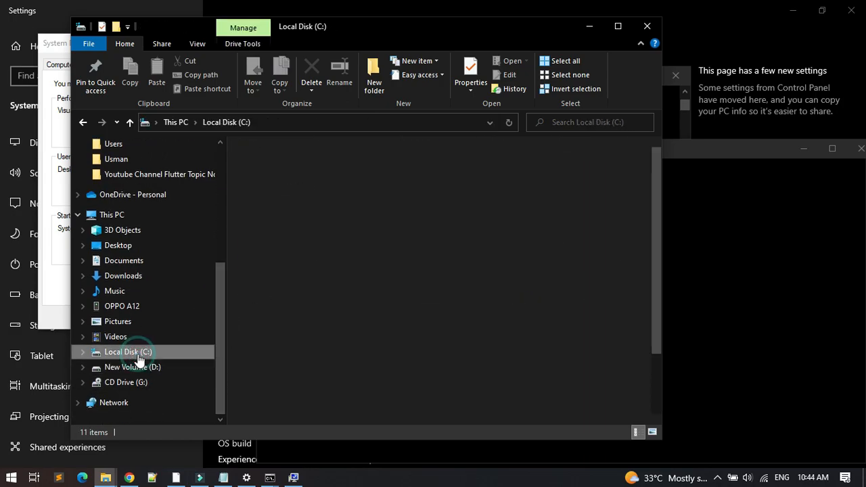
click(330, 352)
key(p)
key(p)
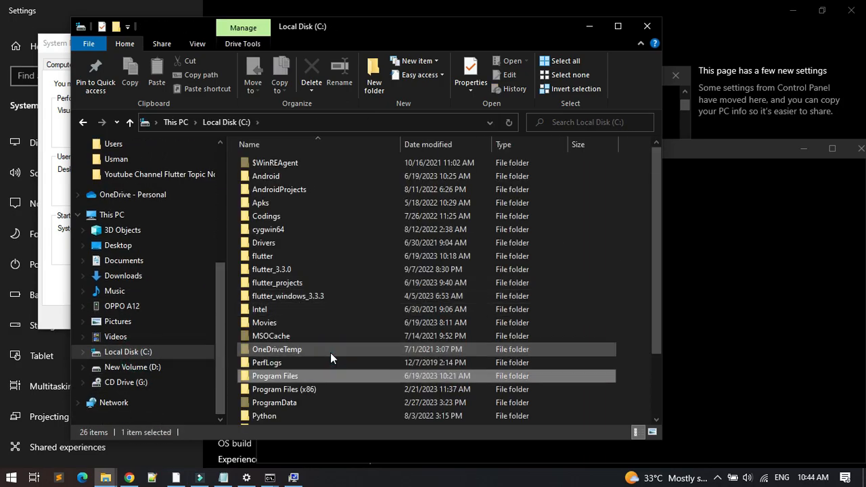
key(Return)
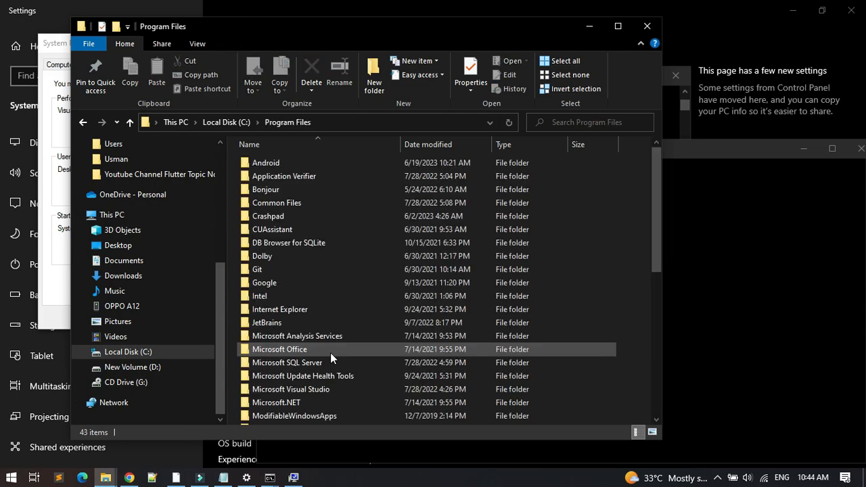
Open the Android\Android Studio\jbr\bin folder inside Program Files
double_click(288, 162)
double_click(288, 165)
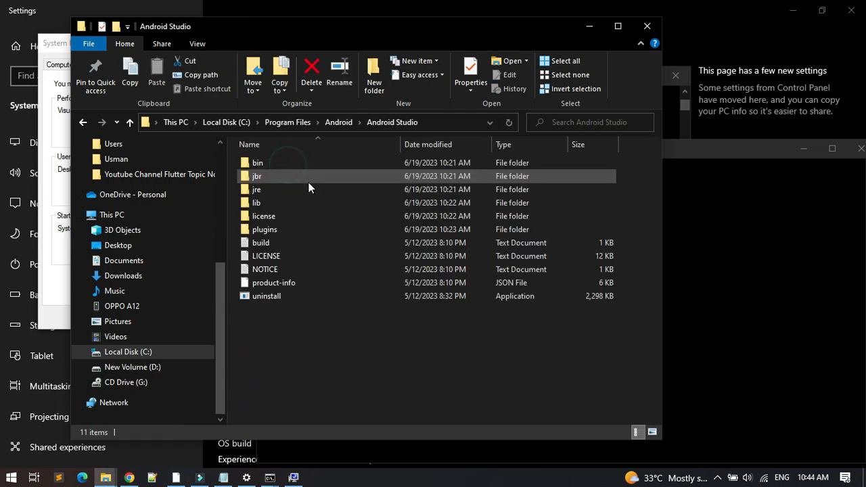
double_click(269, 179)
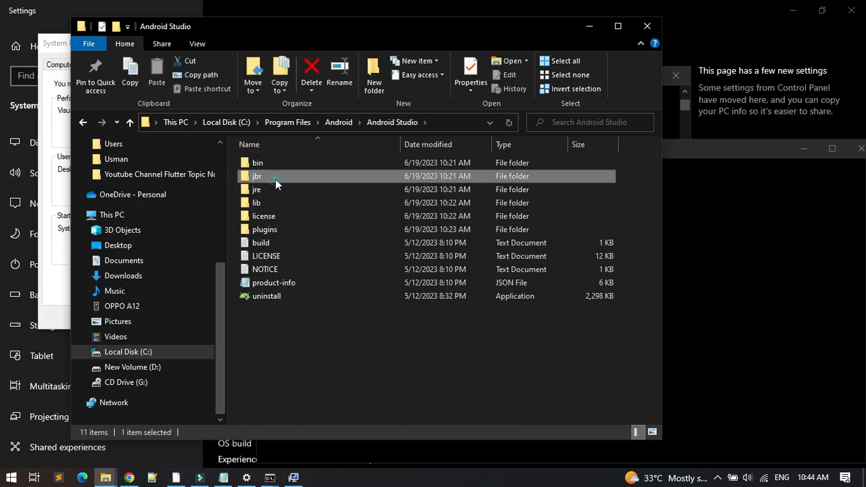
double_click(273, 165)
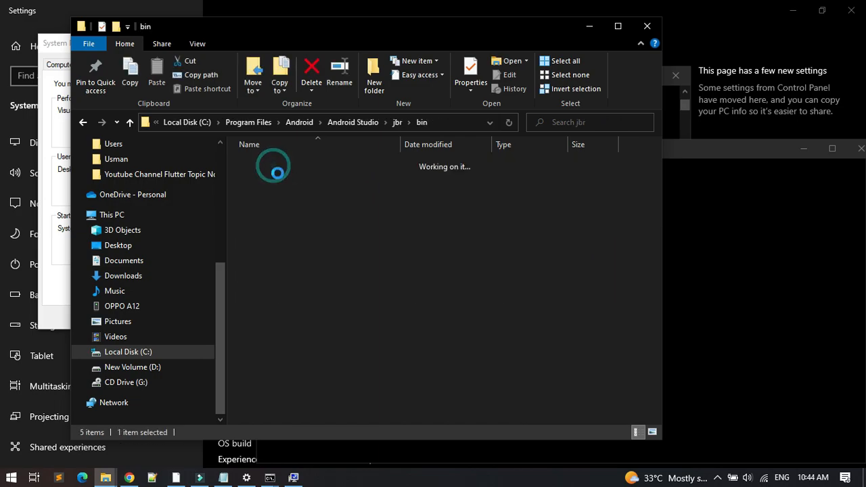
Locate the java application in the jbr\bin folder and copy the folder's full path
click(248, 272)
key(j)
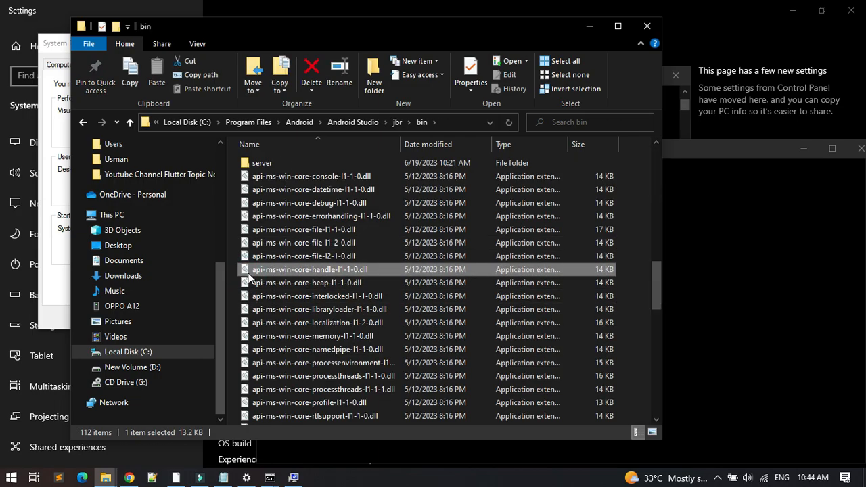
key(j)
key(j)
key(j)
key(j)
key(j)
key(j)
key(j)
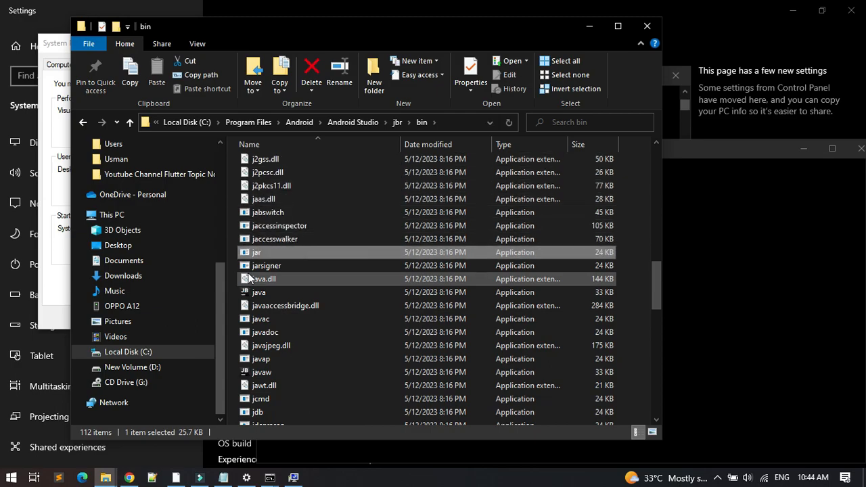
click(264, 291)
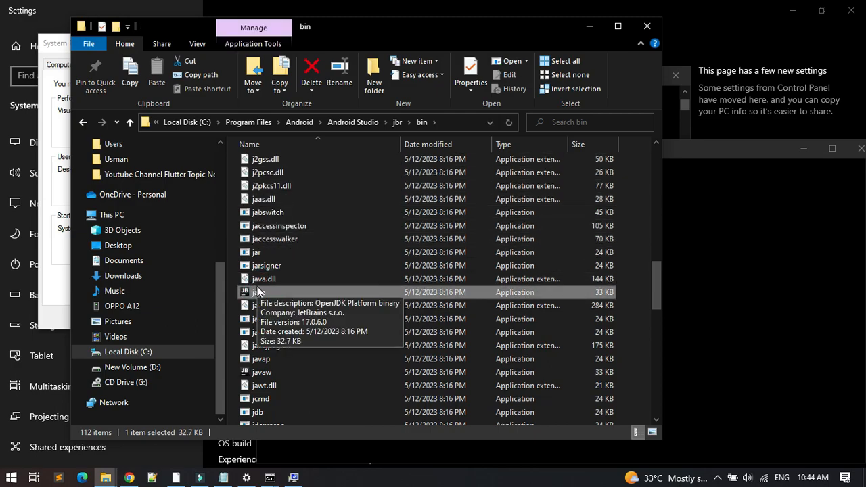
click(450, 120)
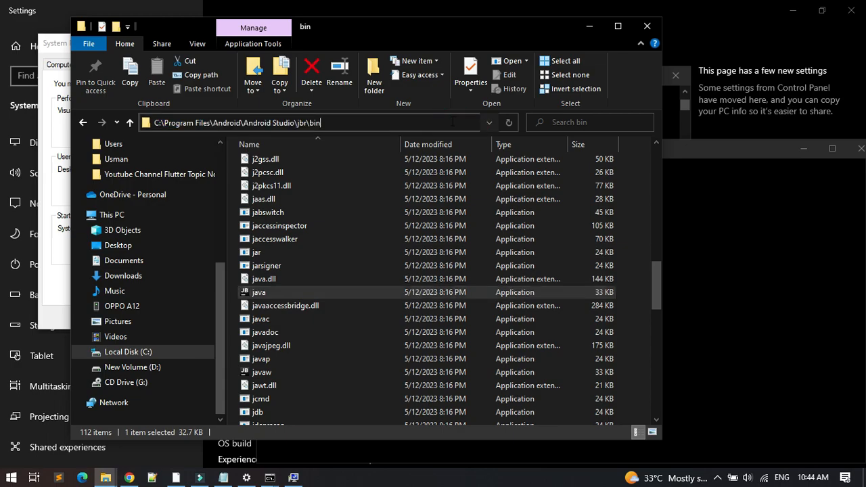
key(ctrl+a)
key(ctrl+c)
Switch to Environment Variables, add C:\Program Files\Android\Android Studio\jbr\bin as a new system Path entry, and confirm all open dialogs
key(alt+Tab)
key(alt+Tab)
key(alt+Tab)
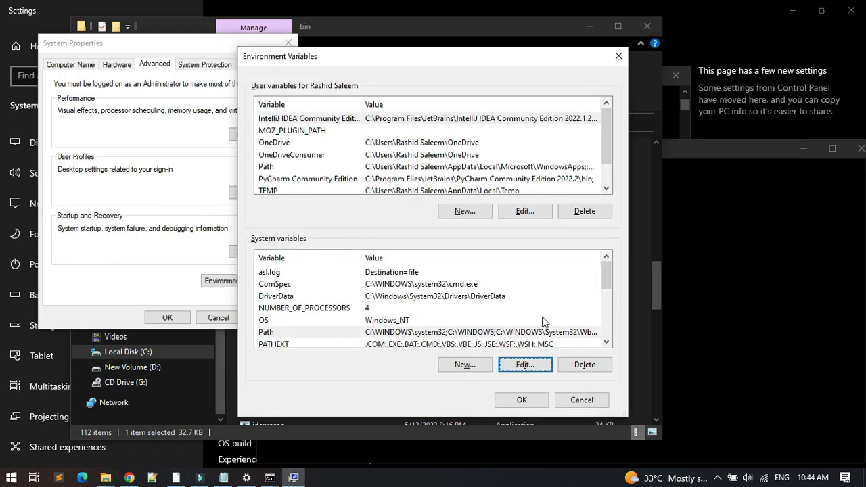
click(521, 365)
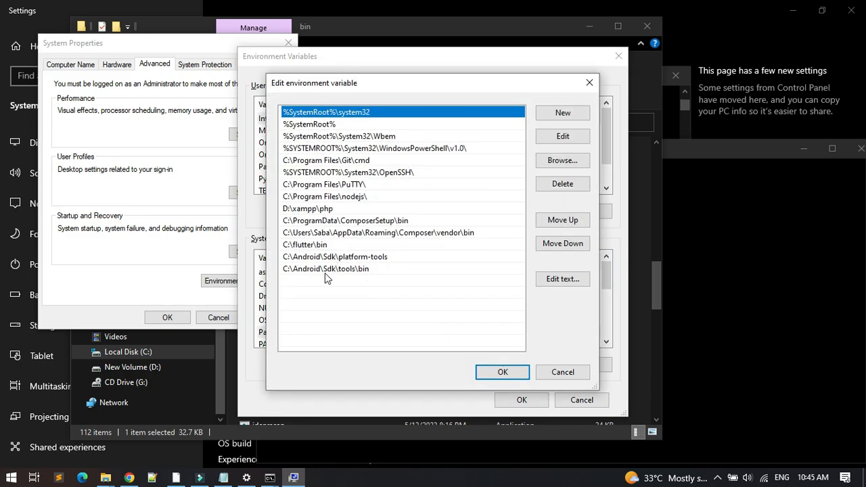
double_click(322, 278)
key(ctrl+v)
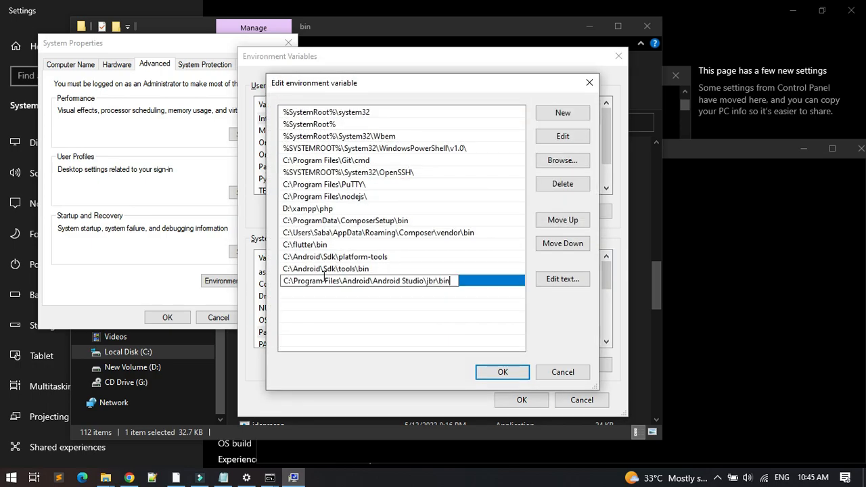
click(502, 371)
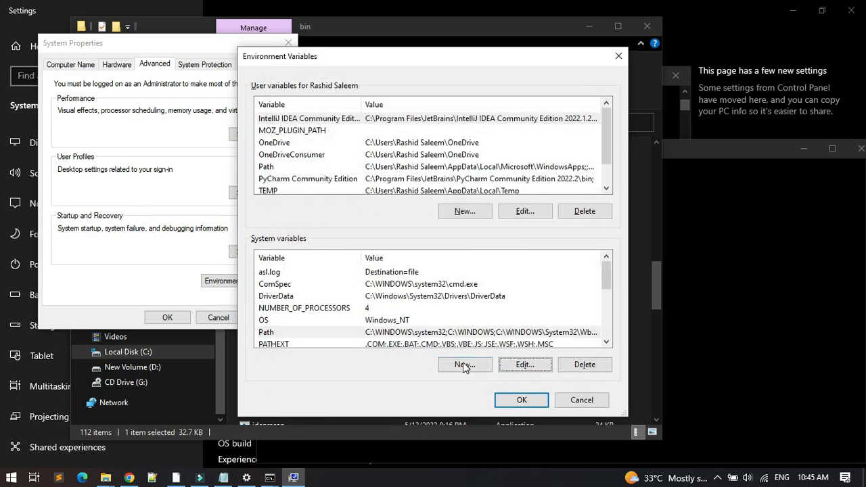
click(512, 401)
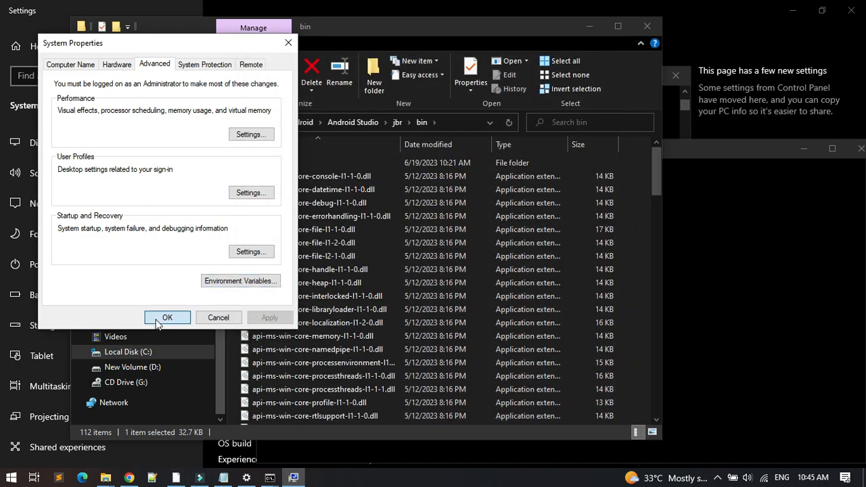
click(167, 318)
Close both old Command Prompt windows, the one with the flutter doctor output and the one where java was tried
key(alt+Tab)
key(alt+Tab)
key(alt+Tab)
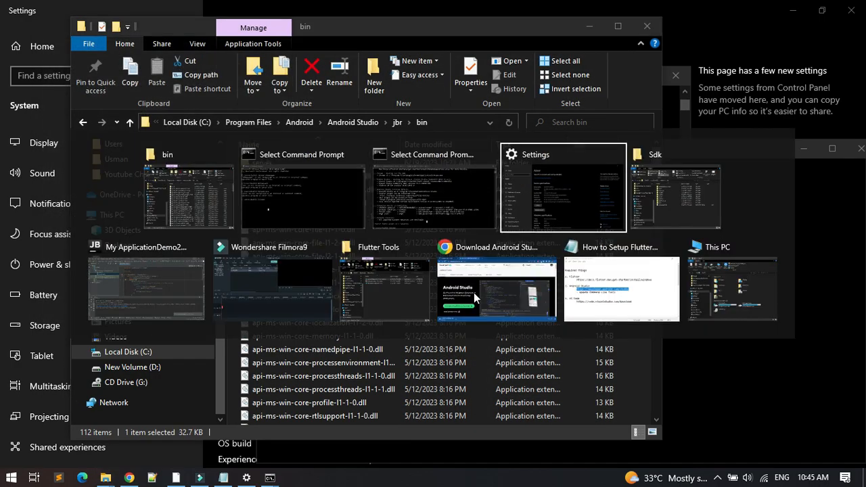
key(alt+shift+Tab)
key(alt+shift+Tab)
key(alt+shift+Tab)
key(alt+Tab)
key(alt+Tab)
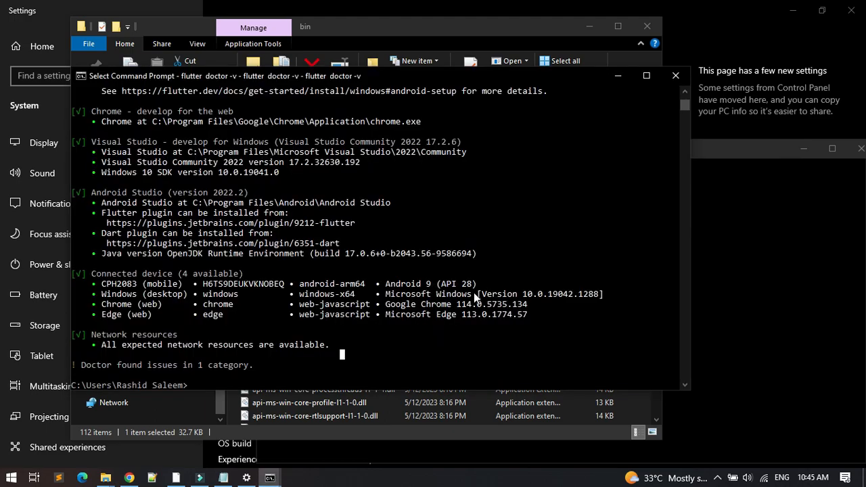
click(675, 75)
key(alt+Tab)
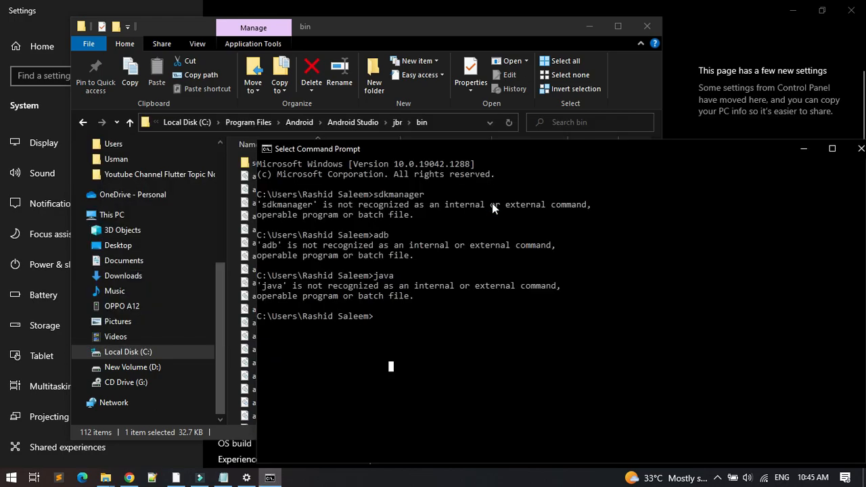
drag(689, 148, 591, 133)
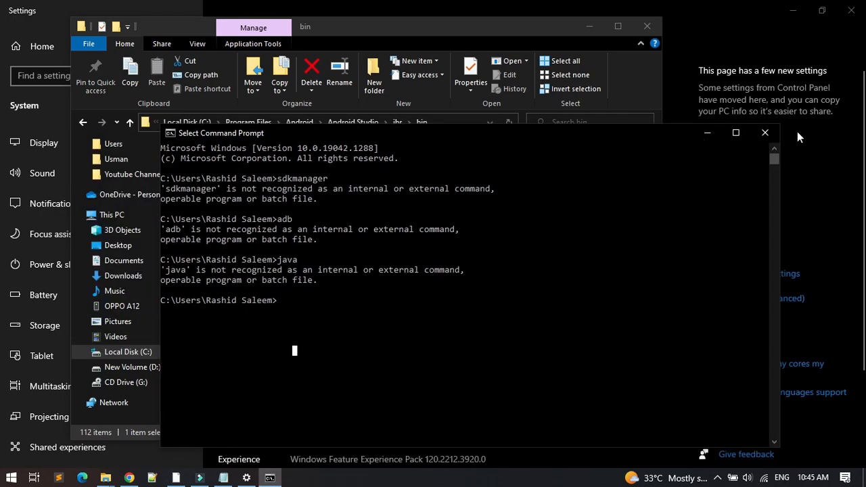
click(766, 133)
Open a new Command Prompt window and run adb to test the updated Path
key(super+r)
key(Return)
key(super)
text(comman)
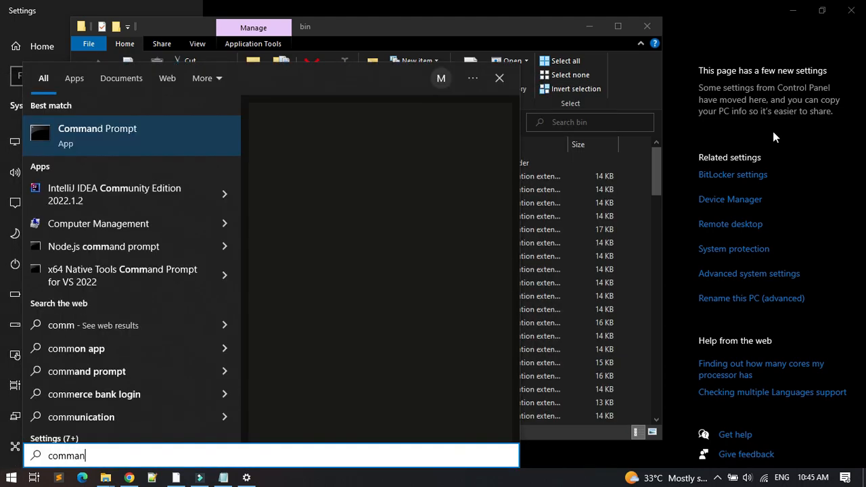
key(Return)
click(442, 226)
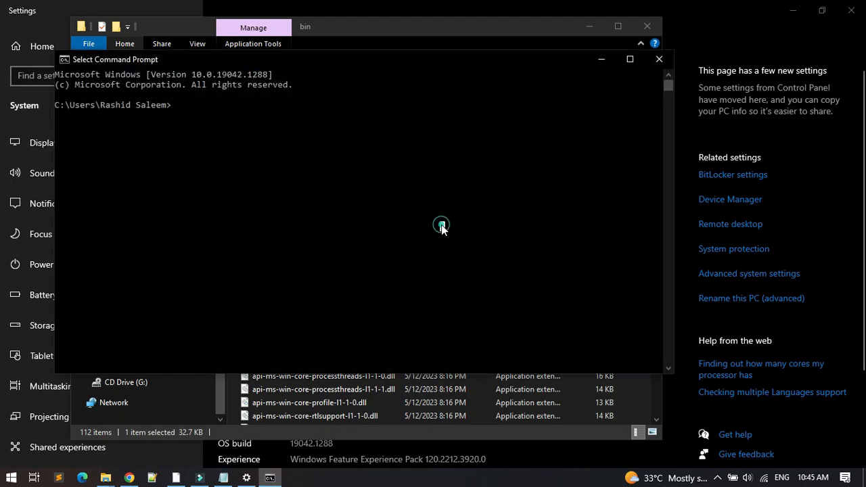
text(adb)
key(Return)
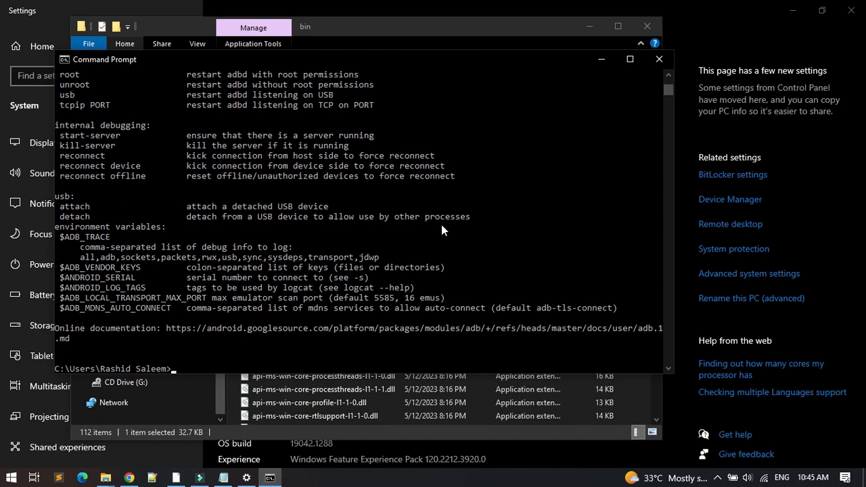
Test the remaining Path entries by running sdkmanager, java, and sdkmanager once more
text(sdkmanager)
key(Return)
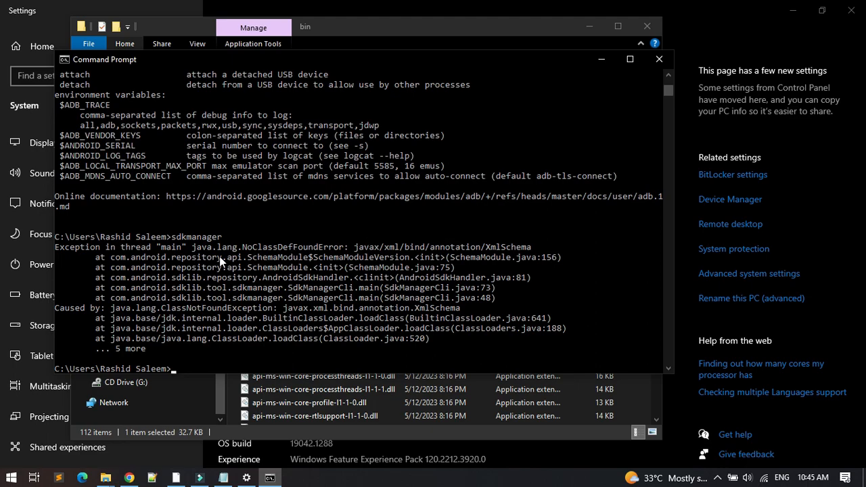
text(java)
key(Return)
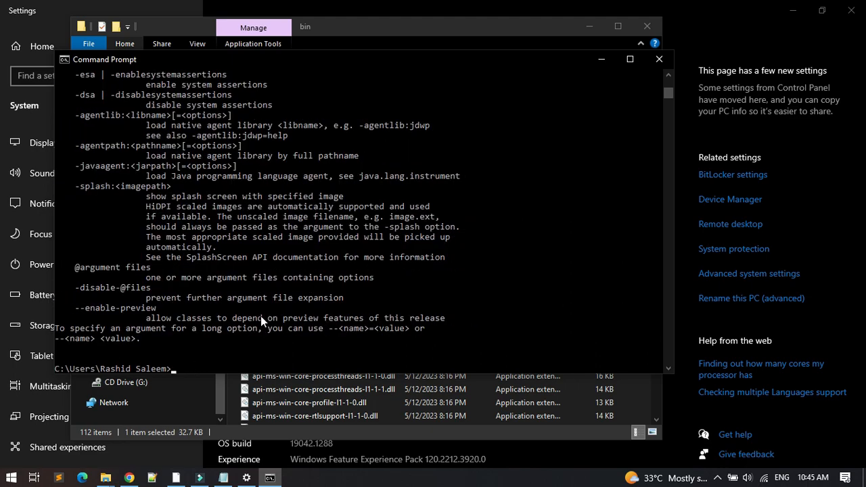
text(sdkmanager)
key(Return)
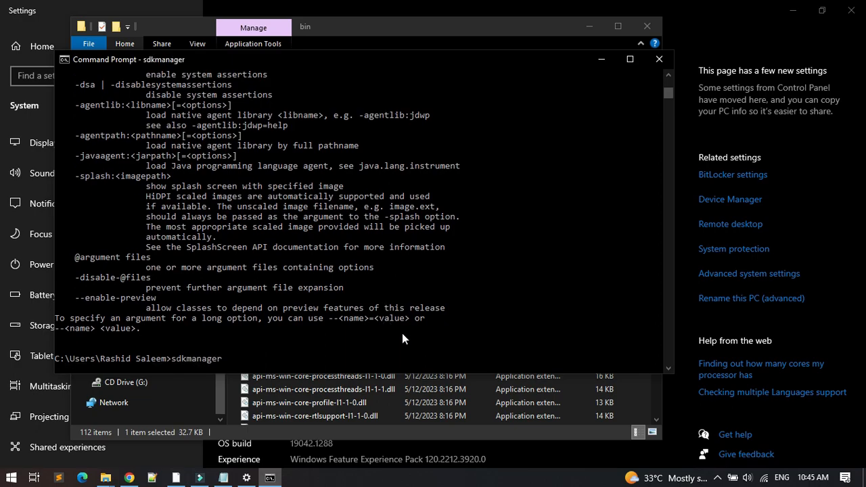
Try to check the Flutter installation by running flutter docotor -v in the Command Prompt
key(alt+Tab)
key(alt+Tab)
key(Escape)
text(flutter doco)
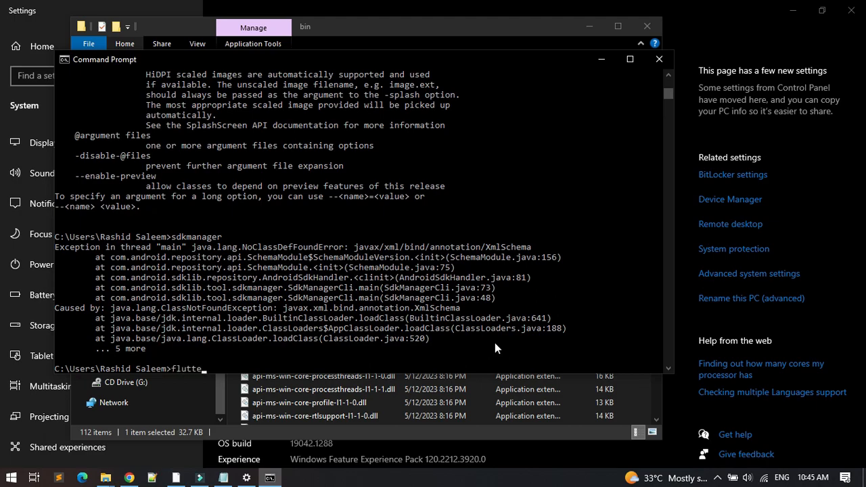
key(BackSpace)
key(BackSpace)
key(BackSpace)
text(ocotor -v)
key(Return)
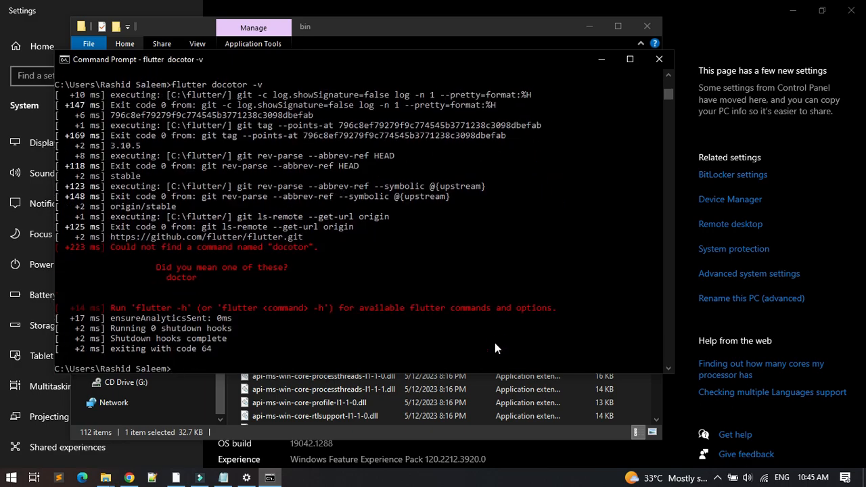
Correct the previous command to flutter doctor -v, run it, and review the Android toolchain section of its output
key(Up)
key(Left)
key(Left)
key(Left)
key(Left)
key(Left)
key(Left)
key(Left)
key(BackSpace)
key(Return)
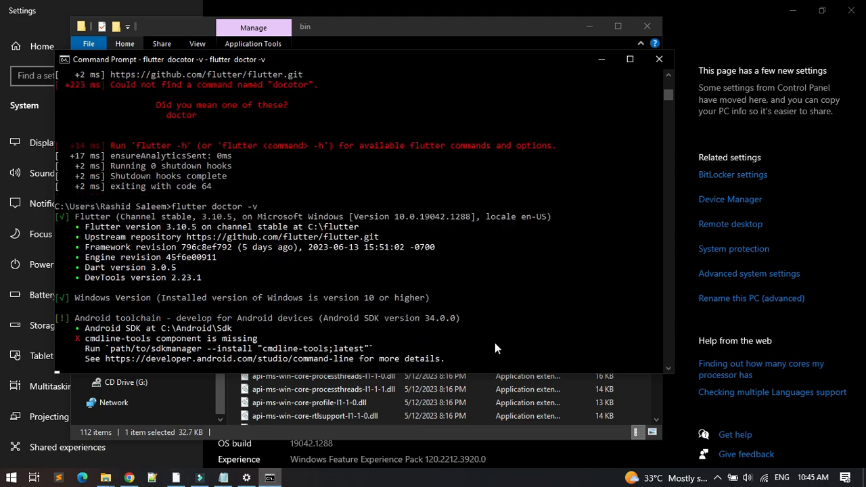
scroll(376, 265, up, 7)
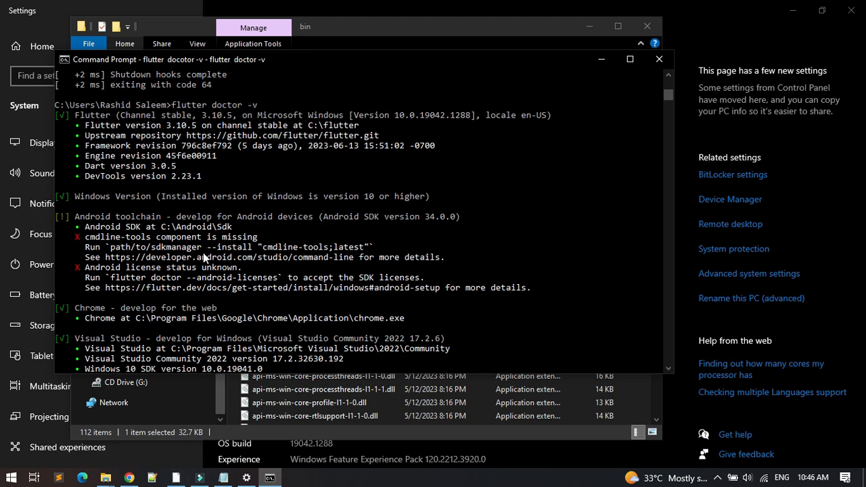
Switch to the My ApplicationDemo2 project in Android Studio and open the SDK Manager
key(alt+Tab)
key(alt+Tab)
key(alt+Tab)
key(alt+Tab)
click(476, 165)
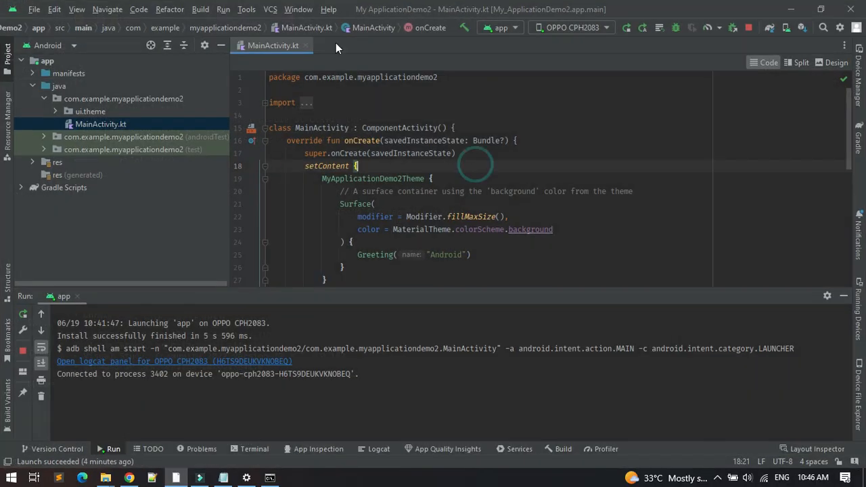
click(246, 8)
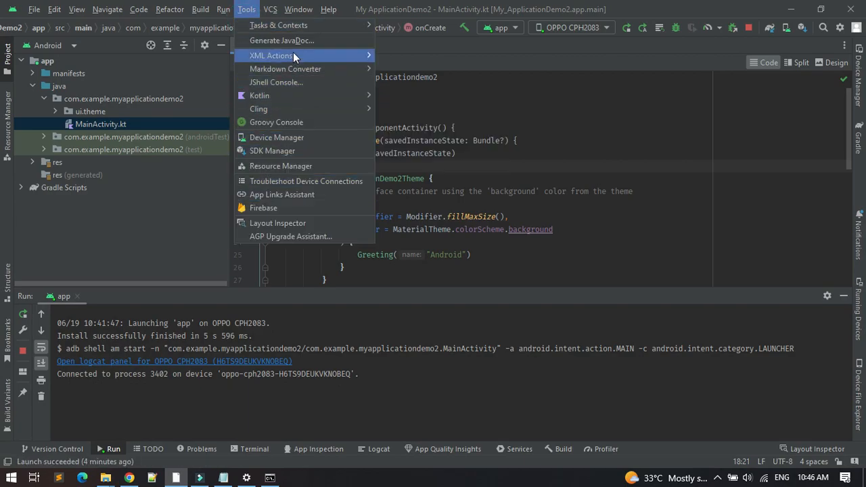
click(289, 151)
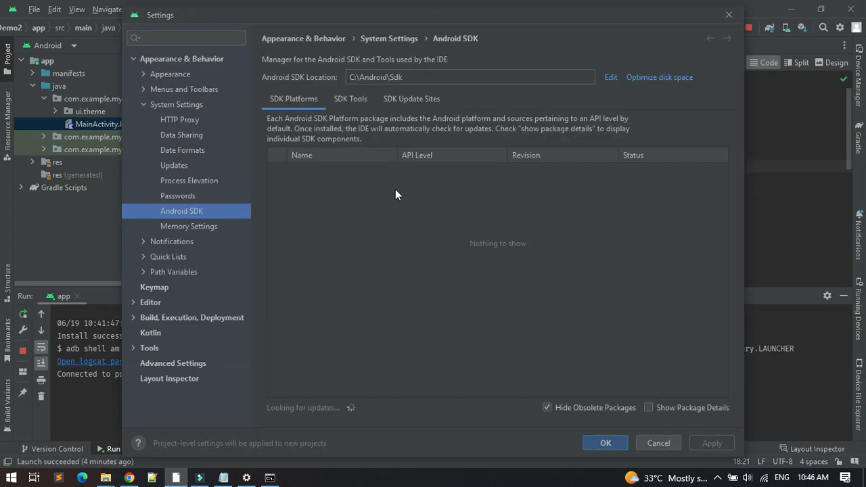
Install Android SDK Command-line Tools (latest) from the SDK Tools list, finish the component installer, and close the settings
click(350, 98)
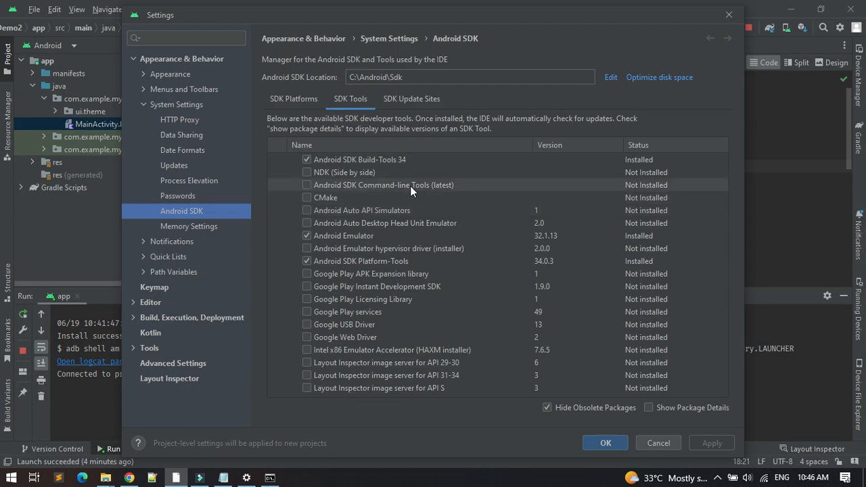
click(307, 186)
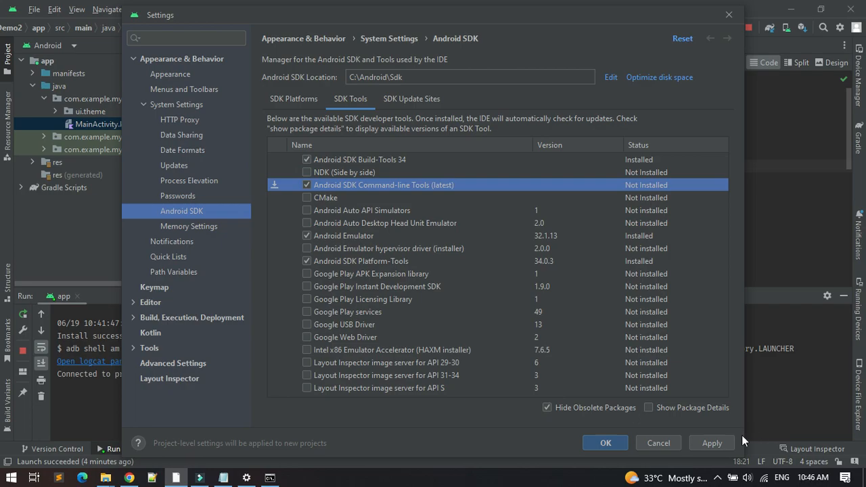
click(722, 443)
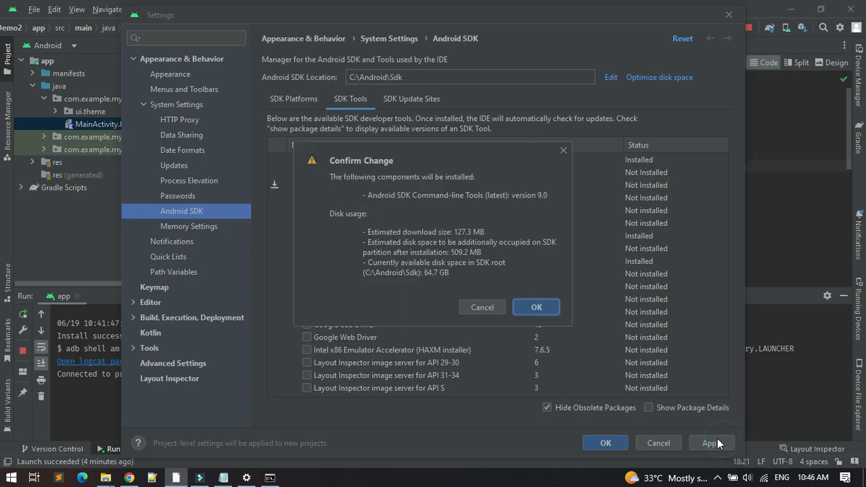
click(540, 306)
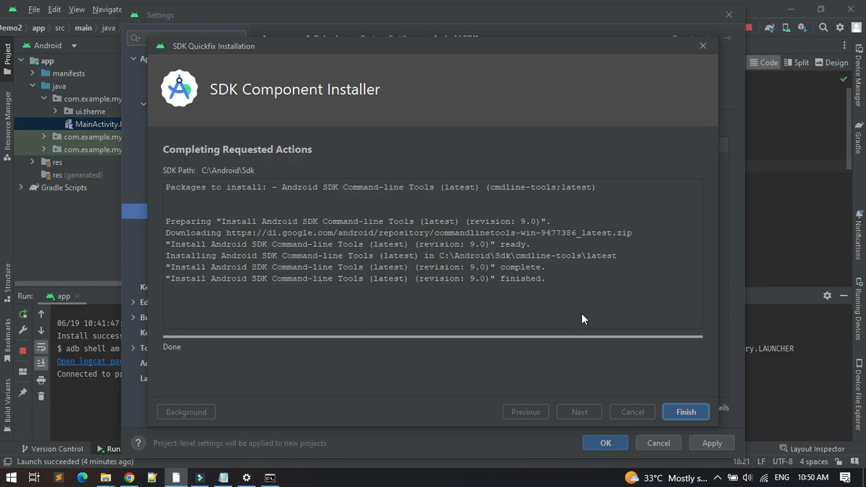
click(678, 412)
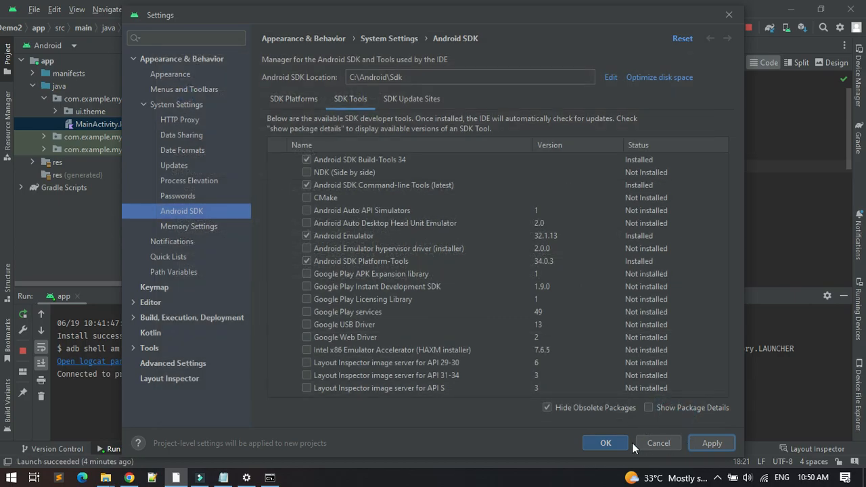
click(601, 443)
Switch to the Command Prompt, rerun flutter doctor -v, and review the Android toolchain section of its output
key(alt+Tab)
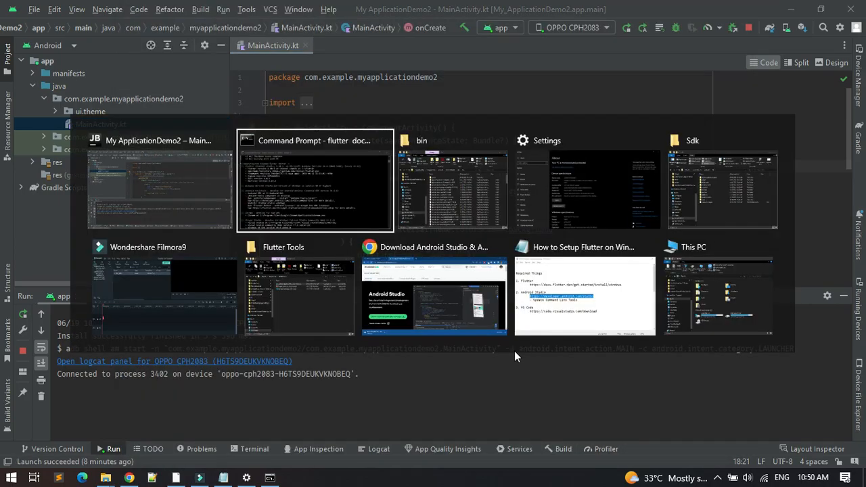
key(Up)
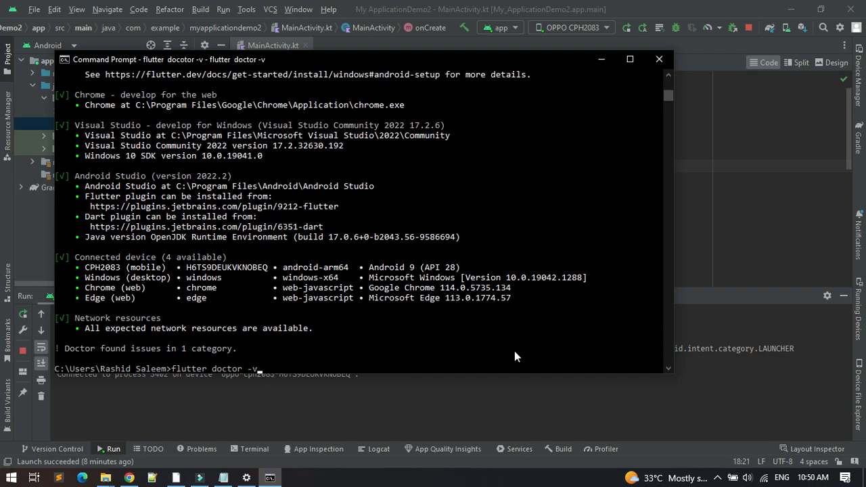
key(Return)
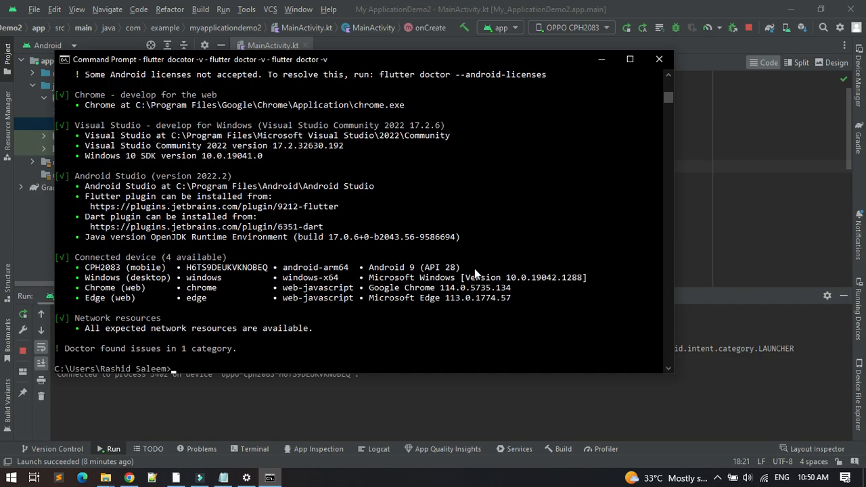
scroll(474, 268, up, 8)
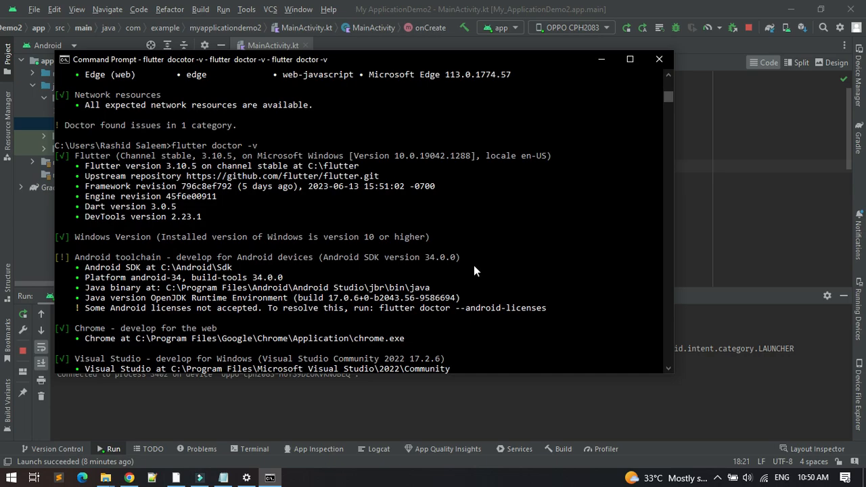
scroll(341, 259, up, 1)
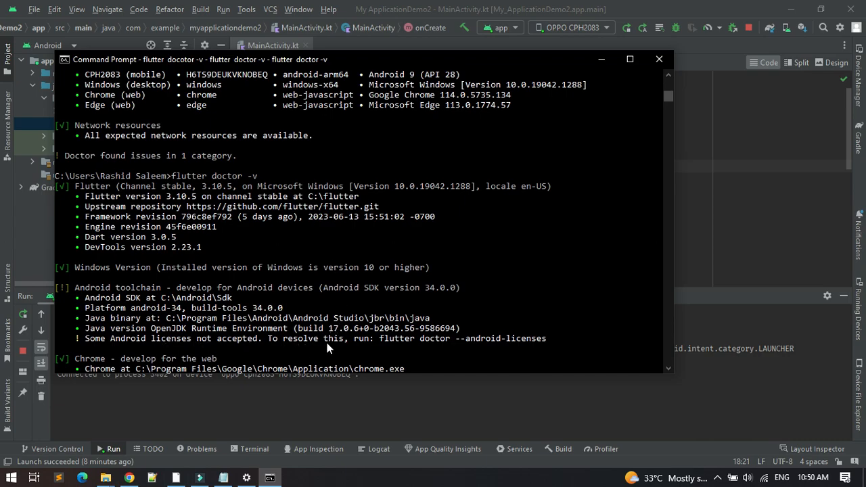
Copy the suggested command flutter doctor --android-licenses from the output and run it
drag(379, 338, 545, 342)
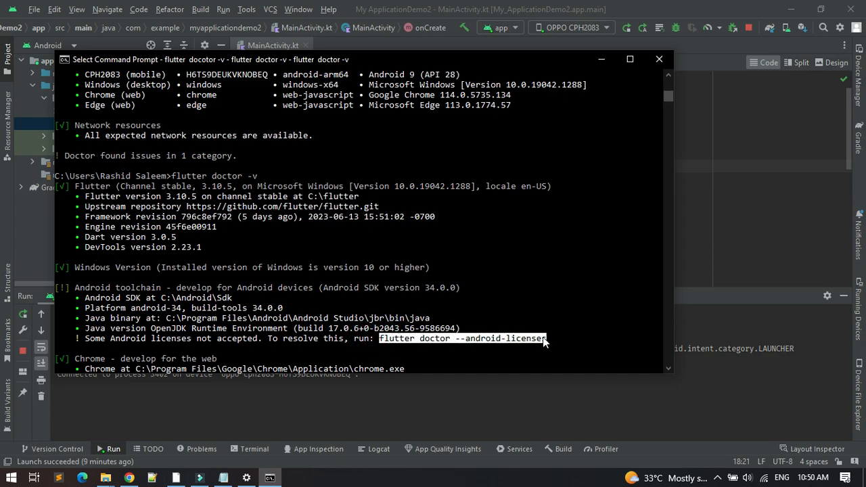
key(ctrl+c)
click(509, 318)
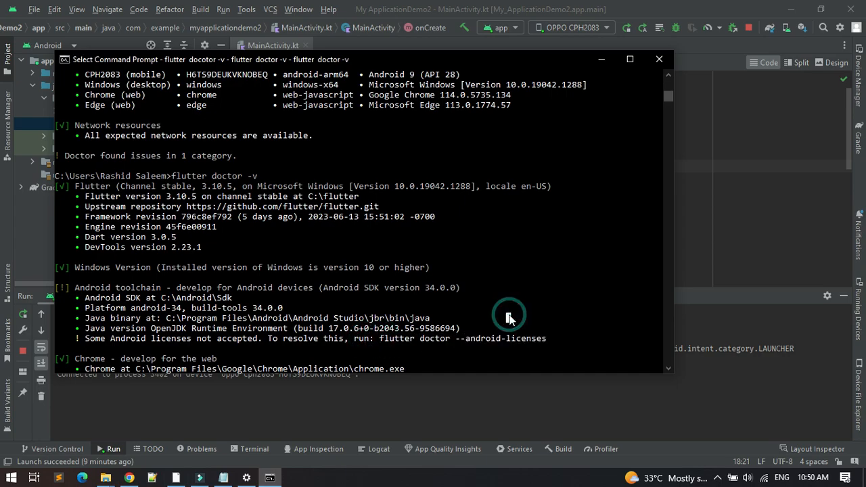
right_click(509, 318)
key(Return)
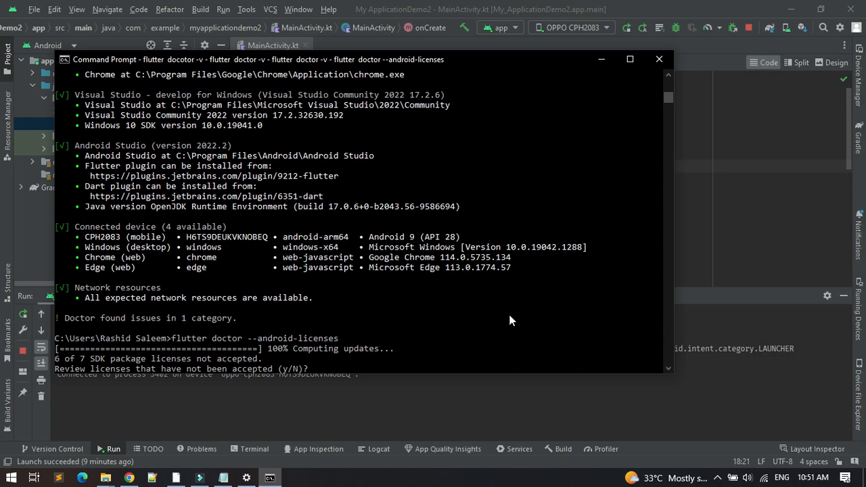
Agree to review the unaccepted SDK licenses, look through the first license text, and accept it with y
text(y)
key(Return)
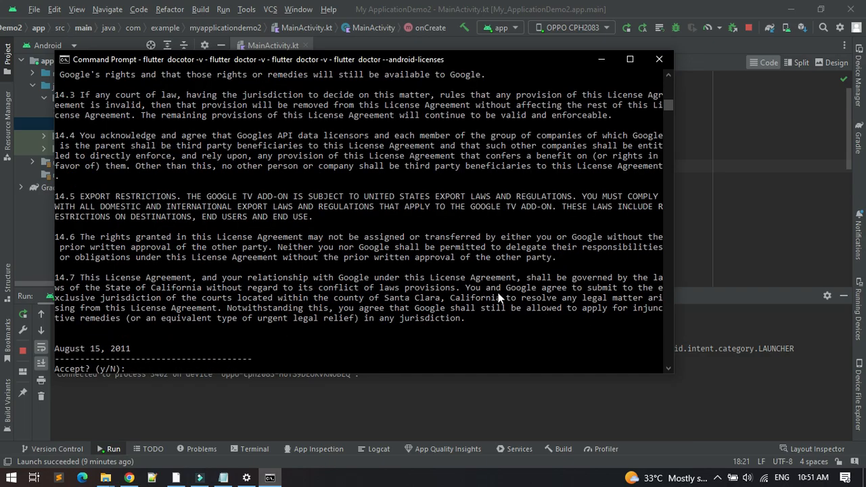
scroll(541, 304, up, 13)
scroll(498, 293, down, 12)
scroll(498, 298, down, 7)
scroll(498, 298, up, 5)
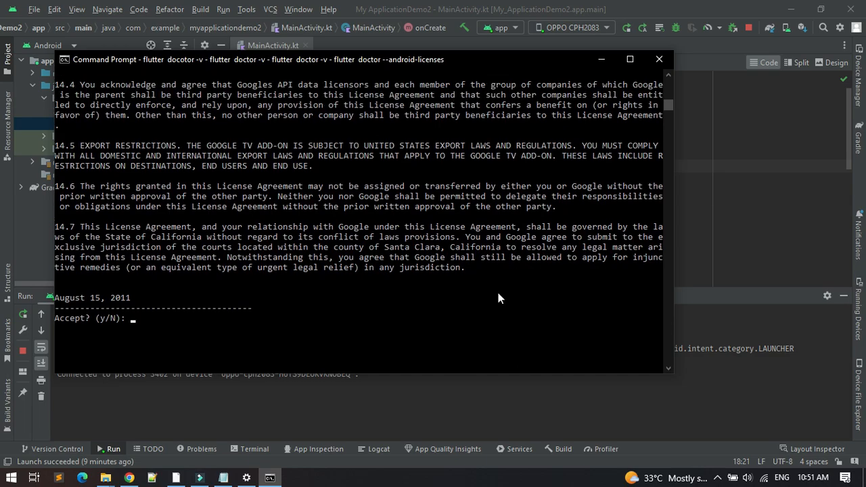
key(Return)
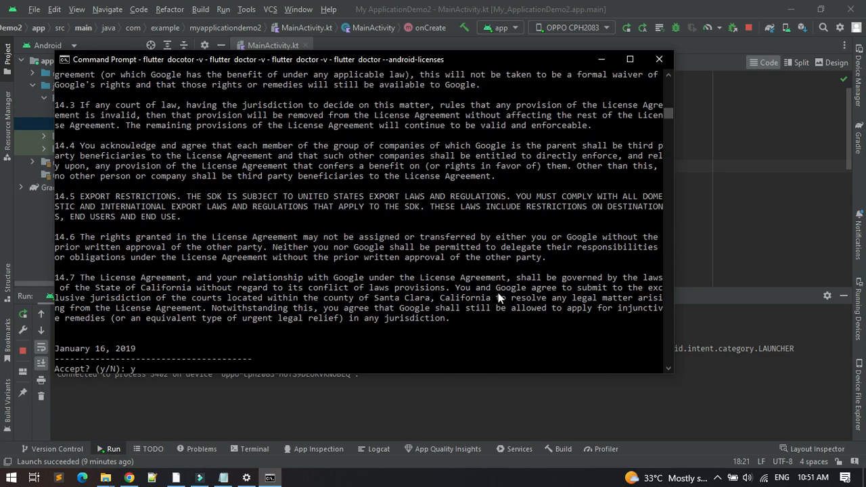
Accept each of the remaining Android SDK package licenses by answering y
text(y)
key(Return)
text(y)
key(Return)
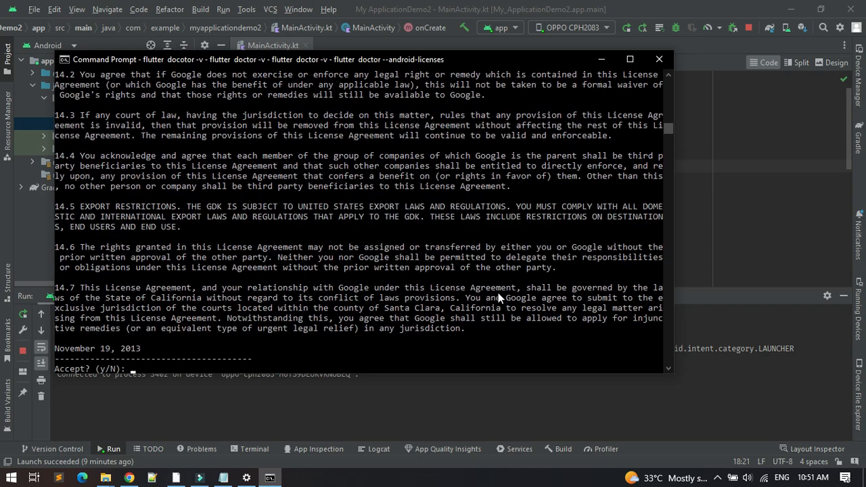
key(Return)
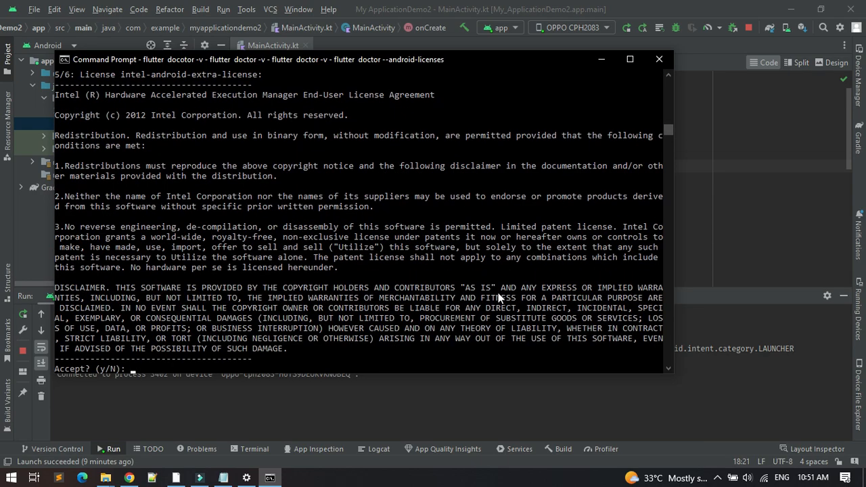
key(Return)
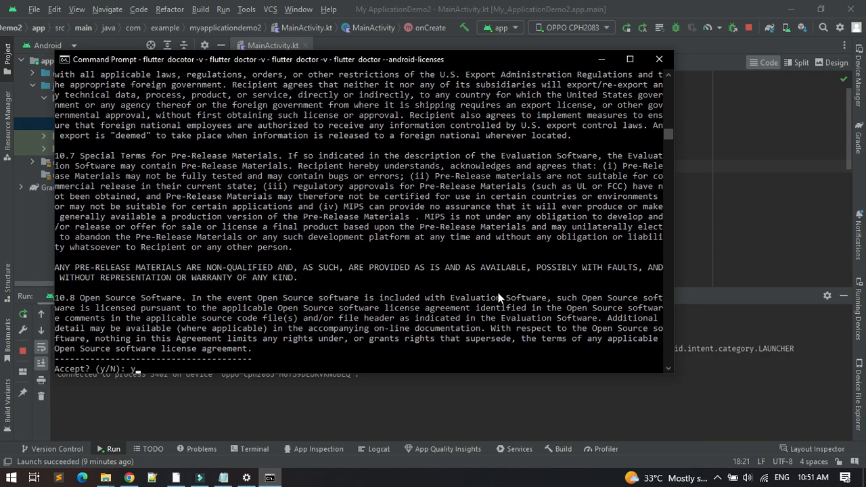
key(Return)
Recall and run flutter doctor -v again, and check its output for remaining issues
click(460, 295)
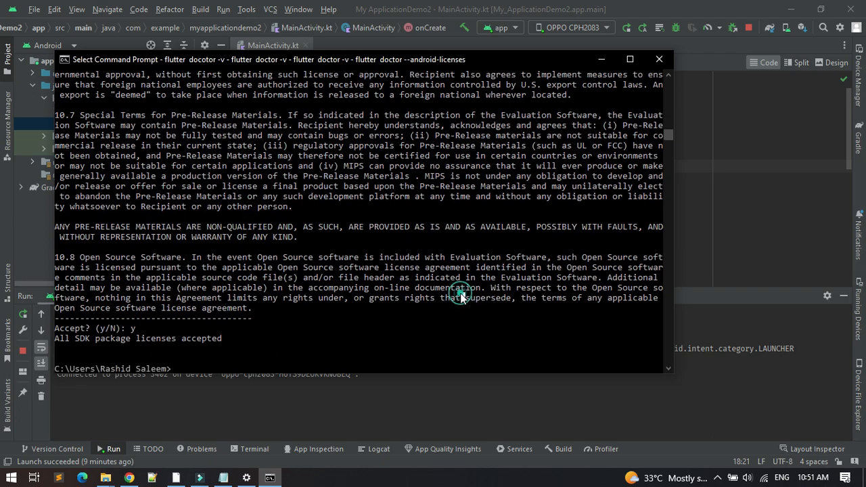
key(Up)
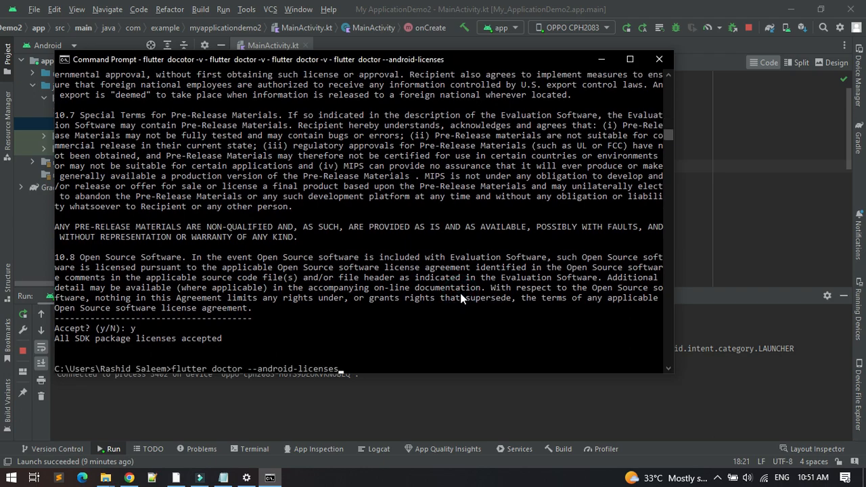
key(Up)
key(Return)
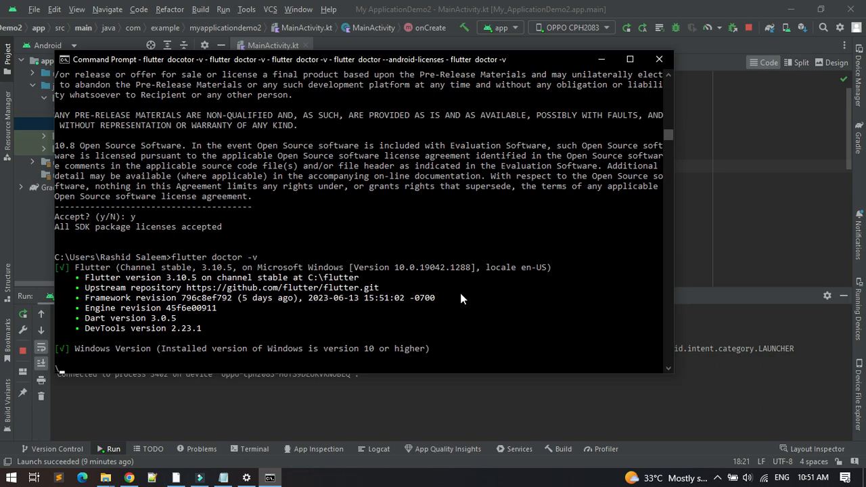
scroll(446, 266, up, 4)
scroll(443, 268, down, 5)
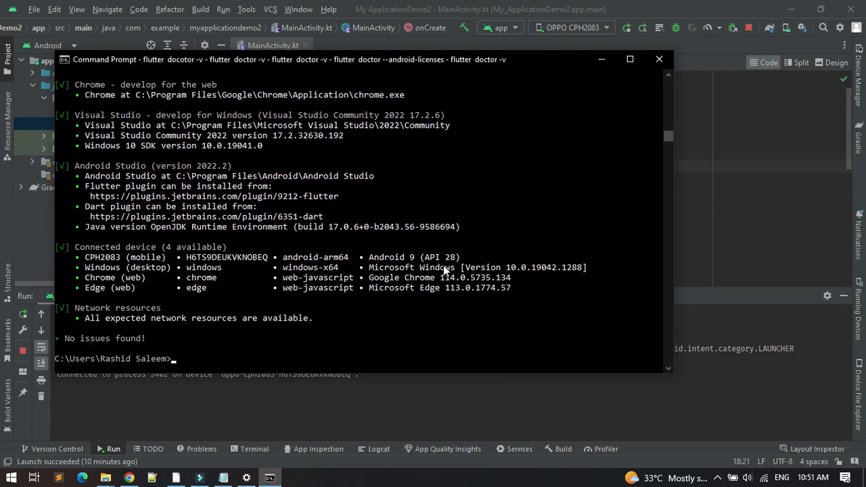
click(440, 320)
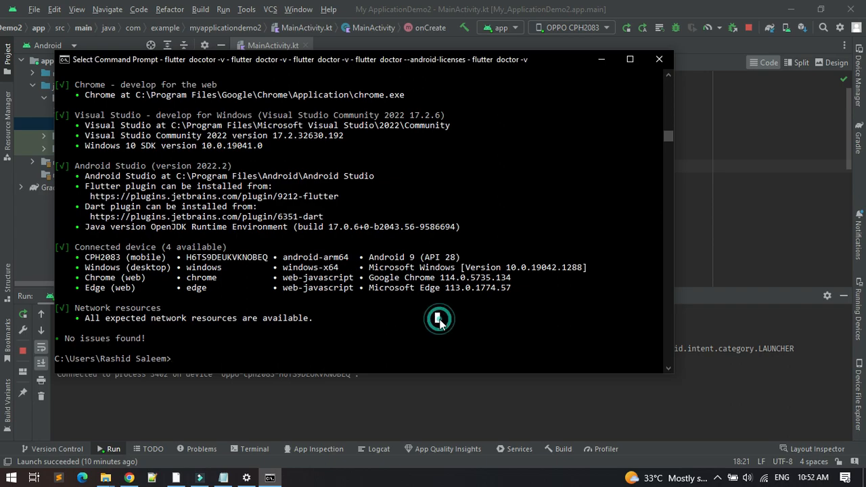
Switch to the Flutter setup notes in Notepad and review the Android Studio and VS Code entries
key(alt+Tab)
key(alt+Tab)
key(alt+Tab)
key(alt+Tab)
key(alt+Tab)
key(alt+Tab)
key(alt+Tab)
key(alt+Tab)
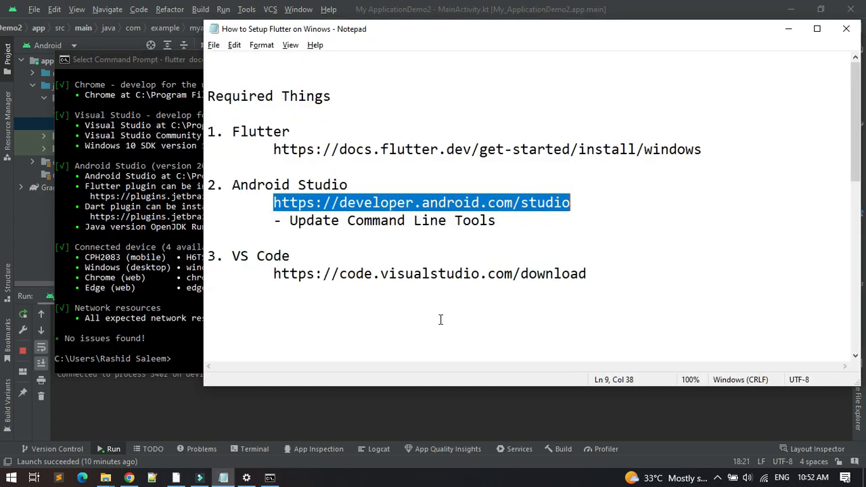
double_click(283, 256)
click(306, 258)
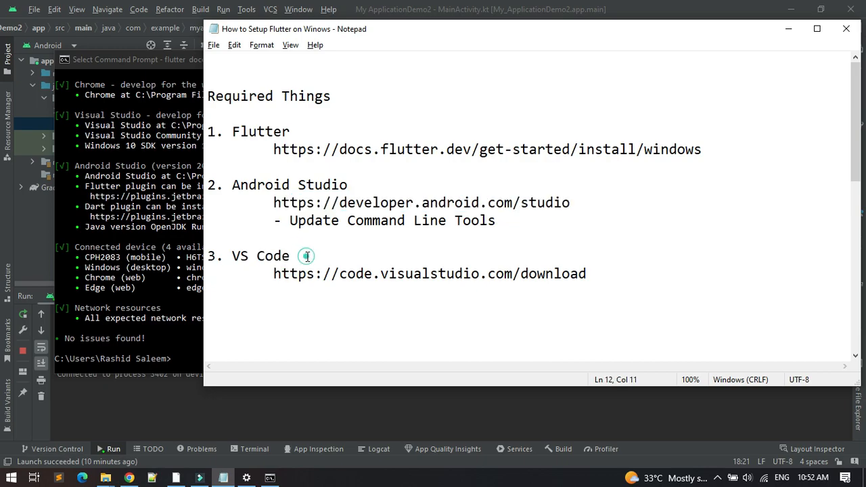
click(241, 257)
click(293, 255)
click(291, 257)
double_click(260, 178)
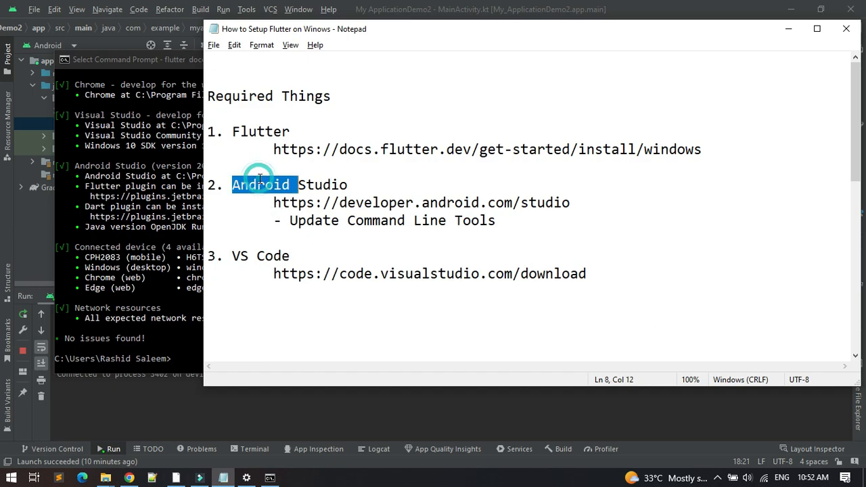
click(306, 188)
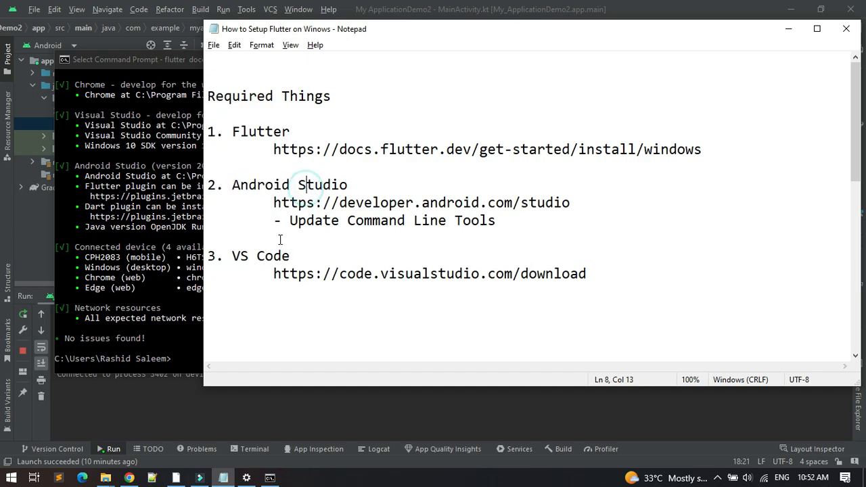
click(281, 256)
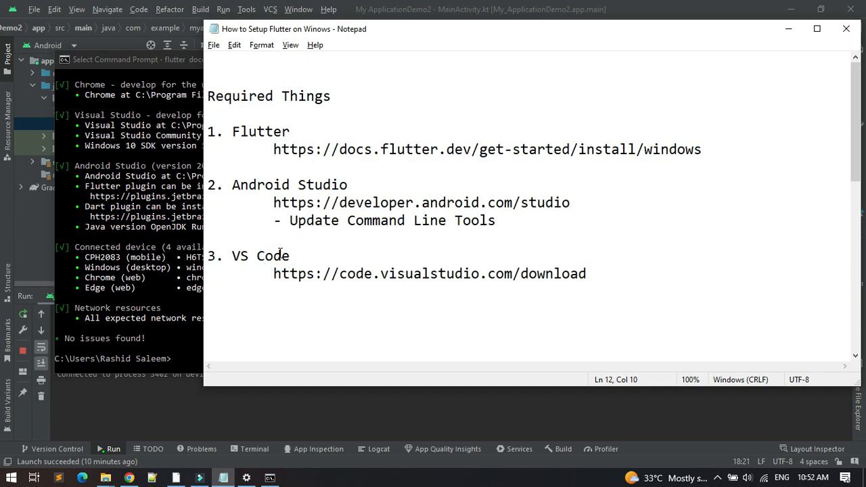
click(284, 273)
click(270, 274)
shift+click(574, 278)
key(shift+Right)
key(ctrl+c)
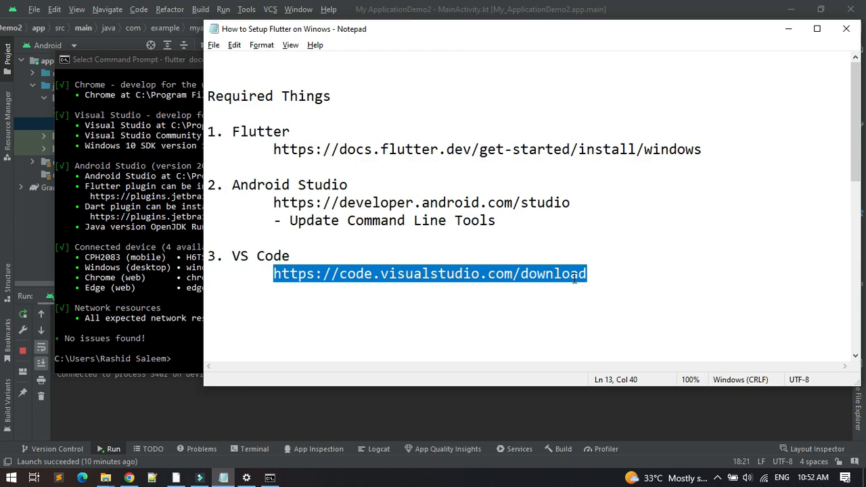
key(alt+Tab)
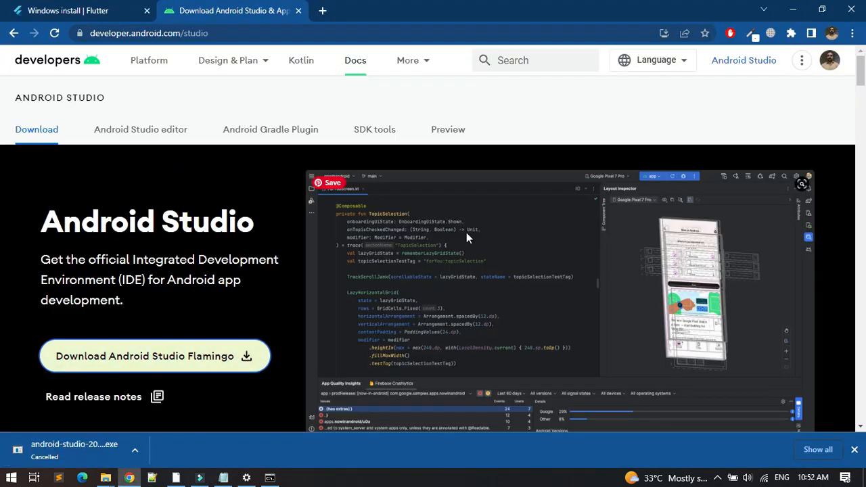
key(ctrl+t)
key(ctrl+v)
key(Return)
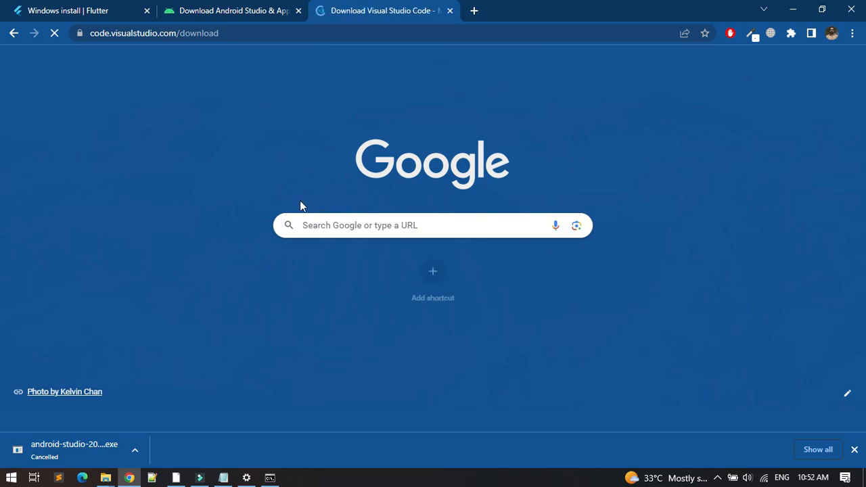
Start downloading the Windows installer of Visual Studio Code and cancel that download
scroll(158, 275, down, 1)
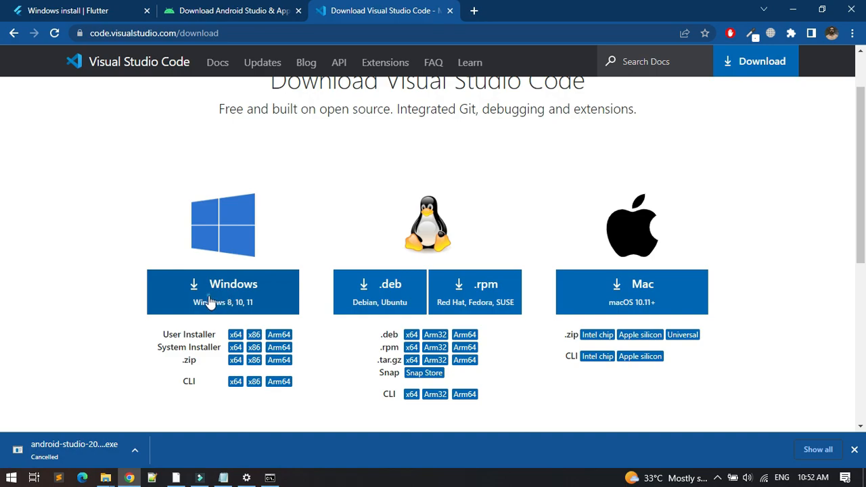
click(209, 302)
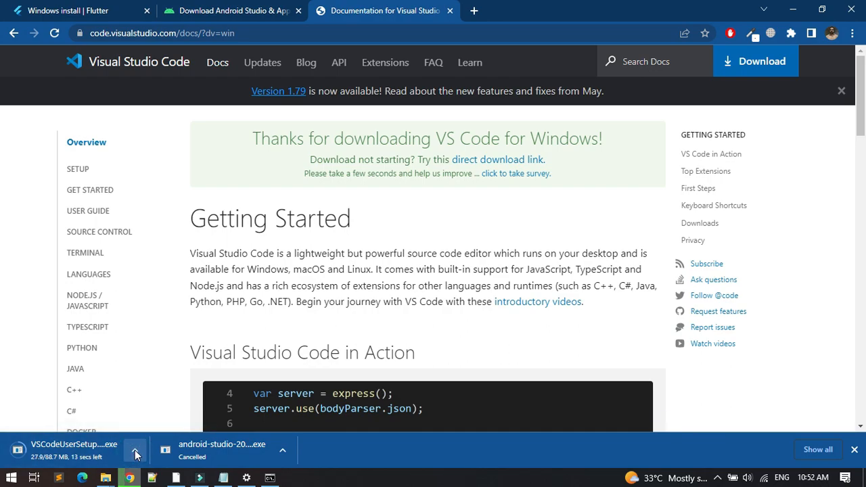
click(135, 453)
click(165, 430)
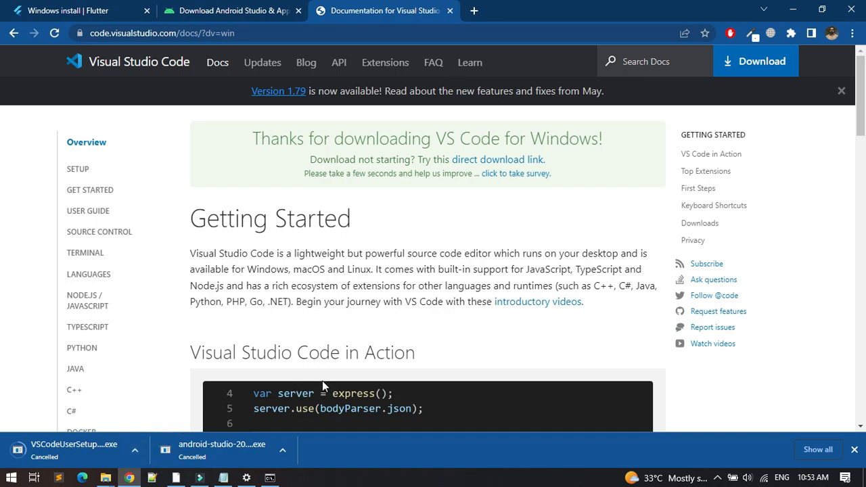
Switch to the Flutter Tools folder in File Explorer and open the VSCodeUserSetup-x64-1.79.1 installer
key(alt+Tab)
key(alt+Tab)
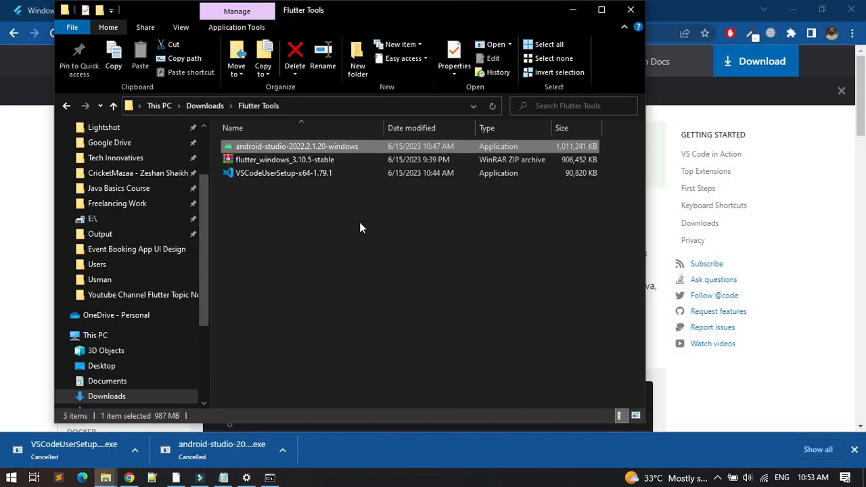
click(360, 224)
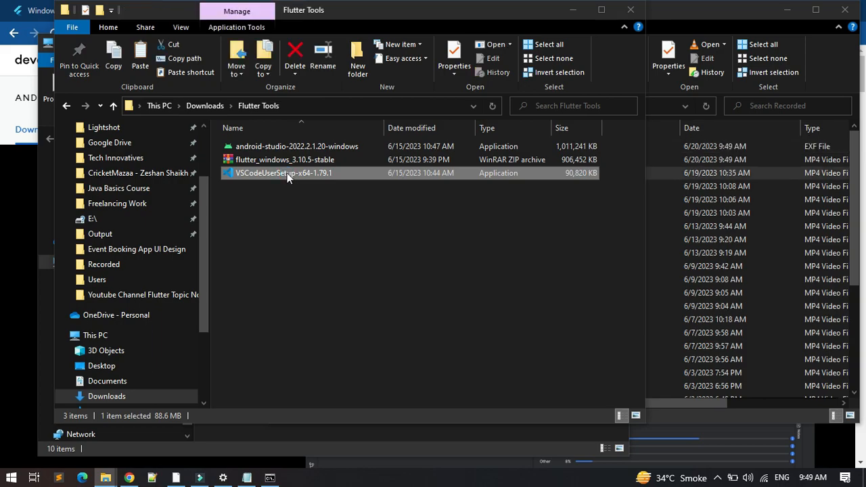
right_click(288, 173)
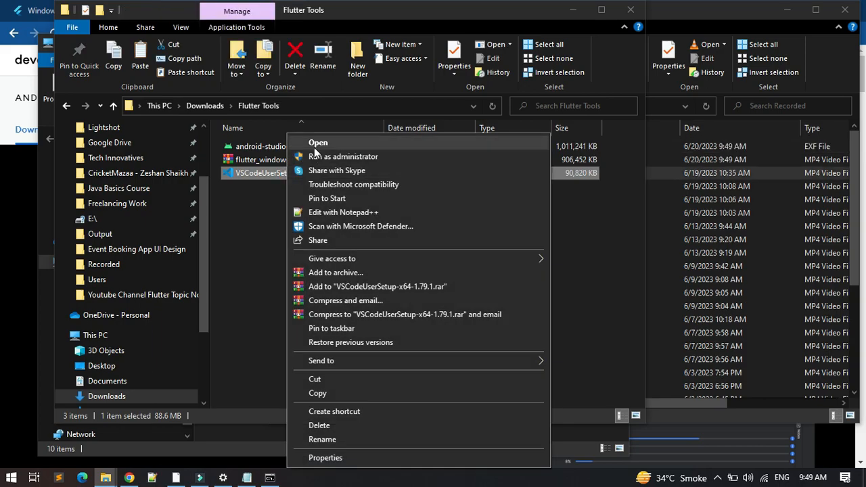
click(314, 142)
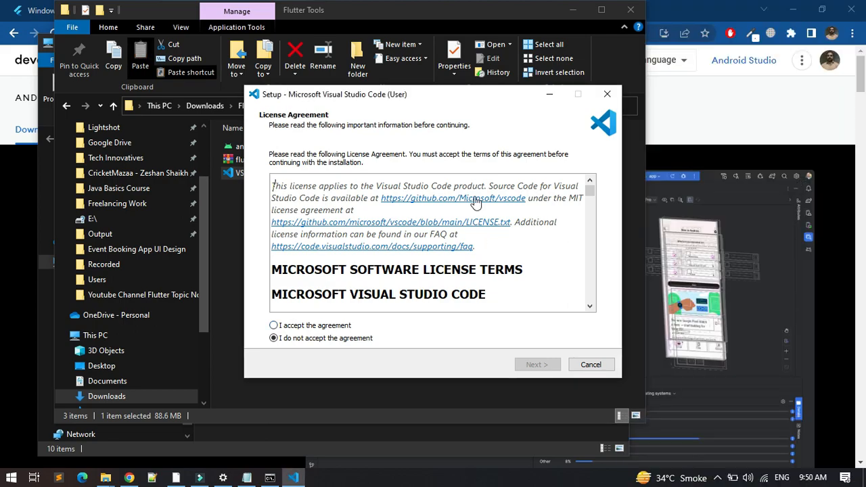
Accept the license agreement, install Visual Studio Code with the default options, and finish setup with Launch Visual Studio Code enabled
click(273, 325)
click(532, 365)
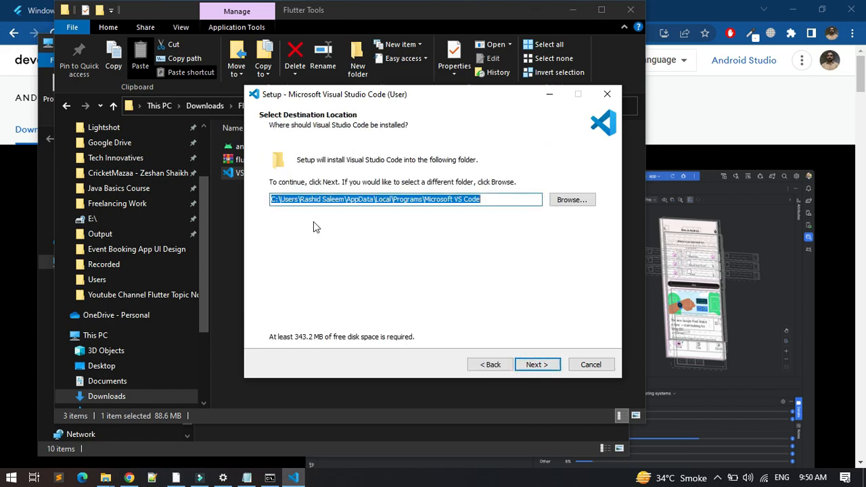
click(534, 371)
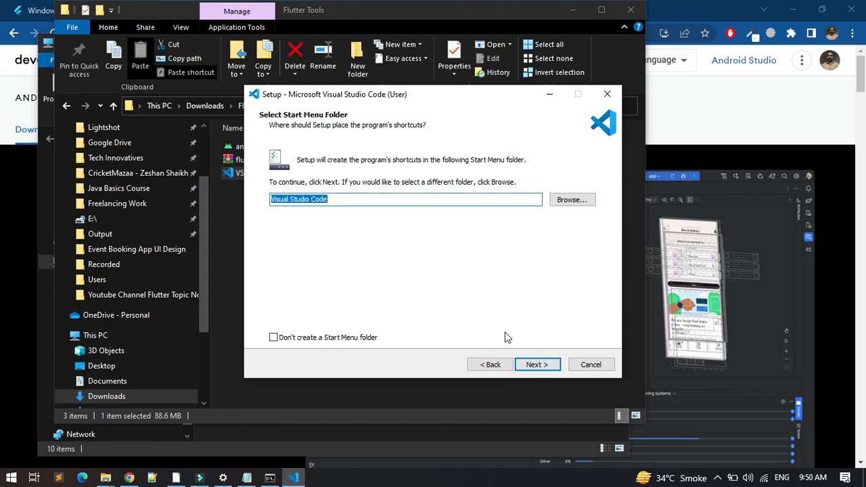
click(526, 365)
click(527, 366)
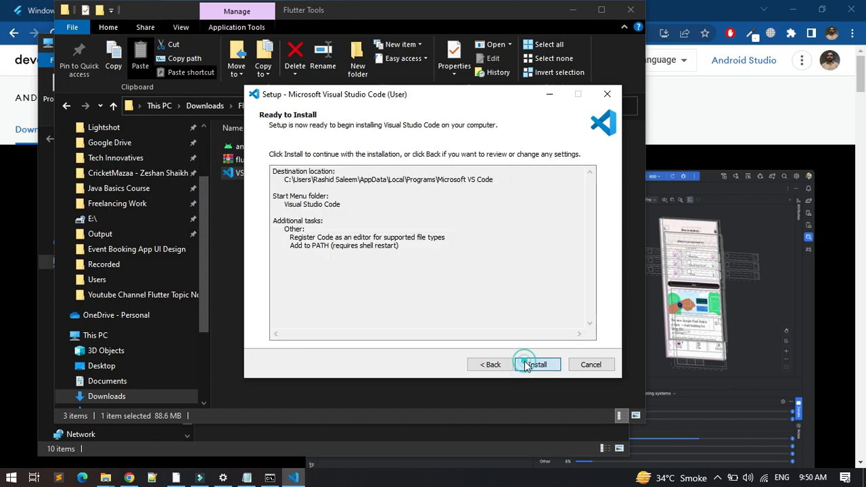
click(526, 365)
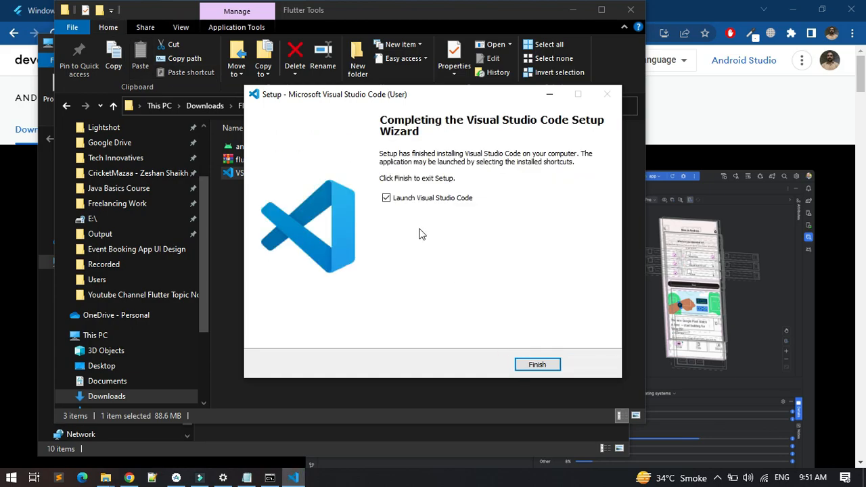
click(537, 365)
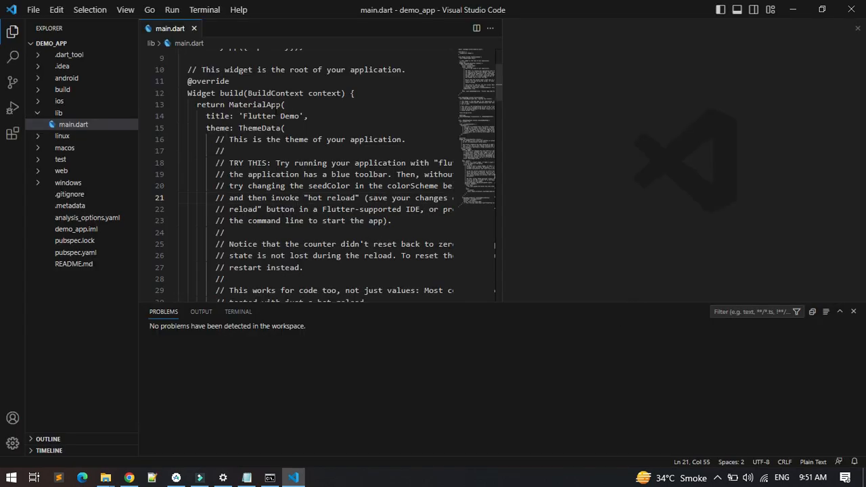
Close the demo_app folder and the Welcome page to leave an empty Visual Studio Code window
click(34, 10)
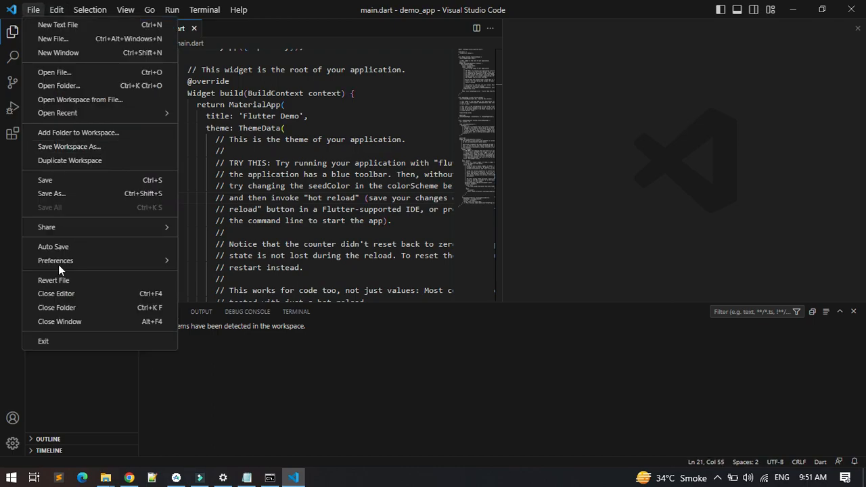
click(70, 310)
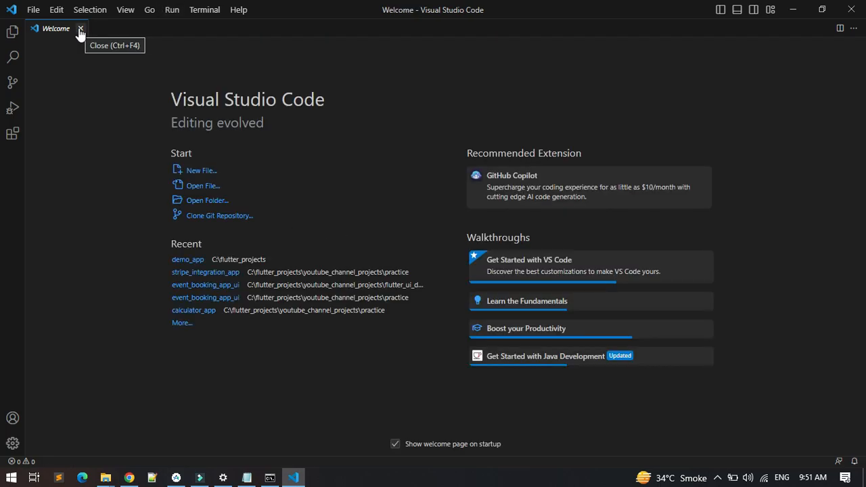
click(80, 29)
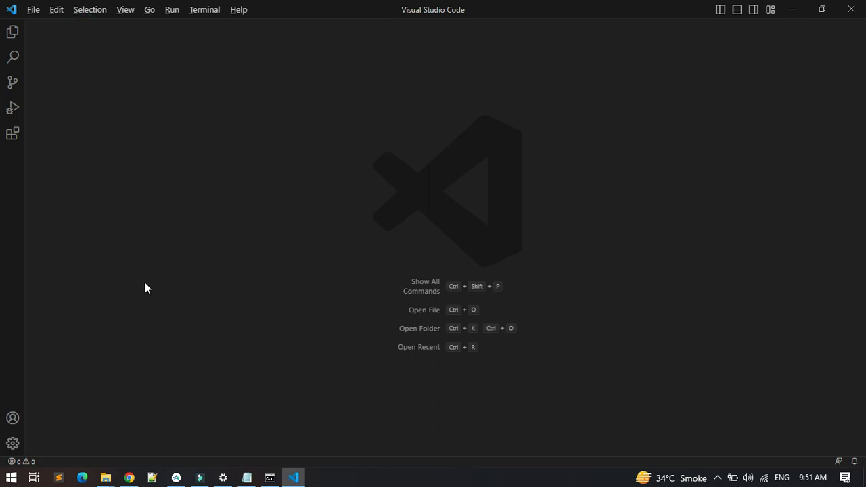
Switch to the Flutter setup notes in Notepad and copy the Dart extension ID Dart-Code.dart-code
key(alt+Tab)
key(alt+Tab)
key(alt+Left)
key(alt+Down)
key(alt+Right)
key(alt+Right)
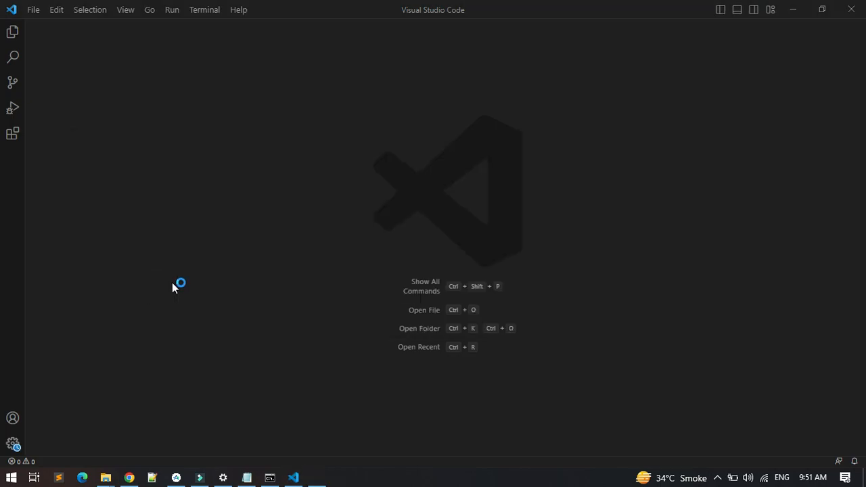
click(247, 476)
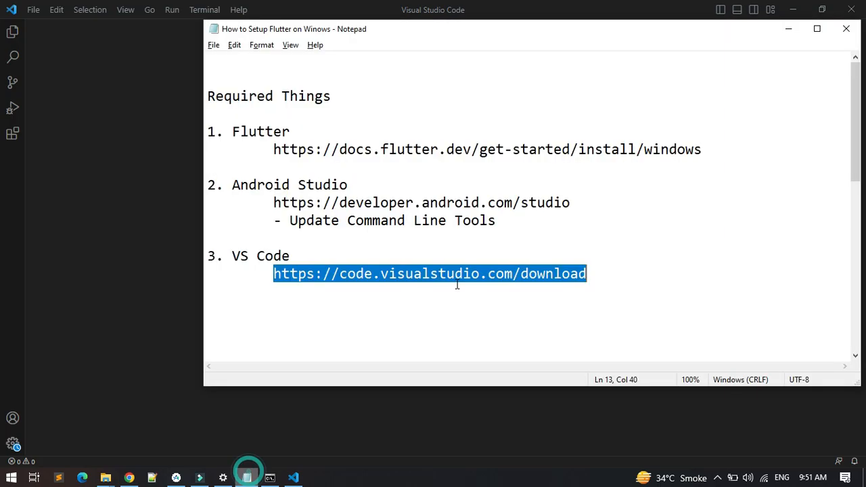
scroll(559, 286, down, 7)
scroll(559, 286, up, 3)
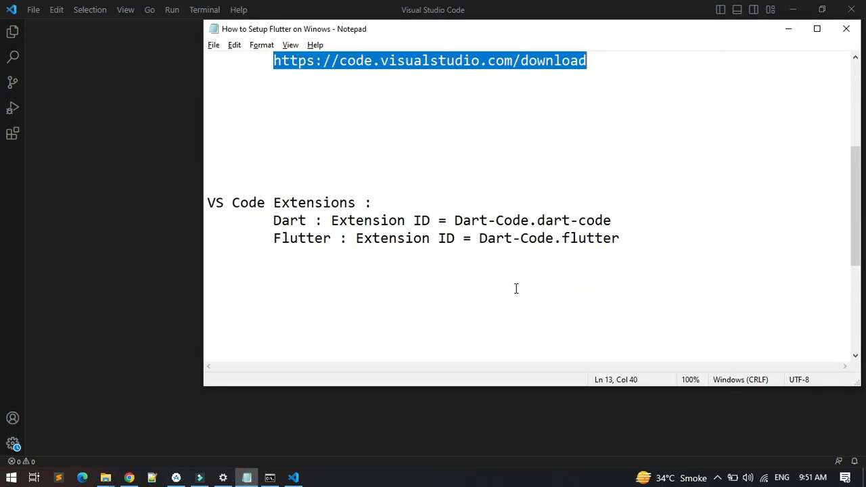
click(387, 239)
click(460, 221)
key(Left)
key(shift+End)
key(ctrl+c)
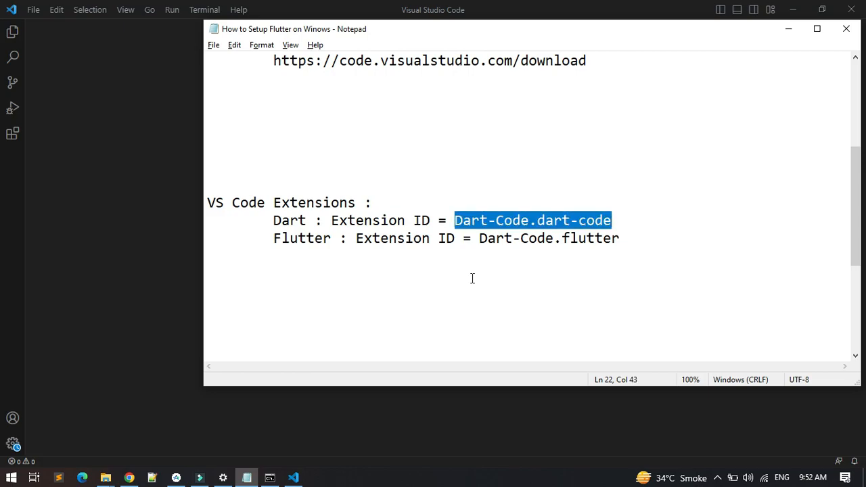
Switch to Visual Studio Code, search the extensions marketplace for Dart-Code.dart-code, and install the Dart extension
key(alt+Tab)
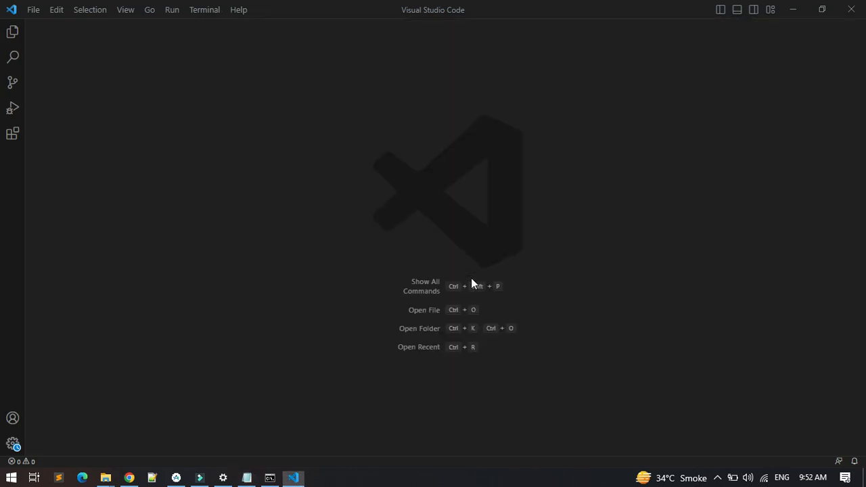
click(13, 34)
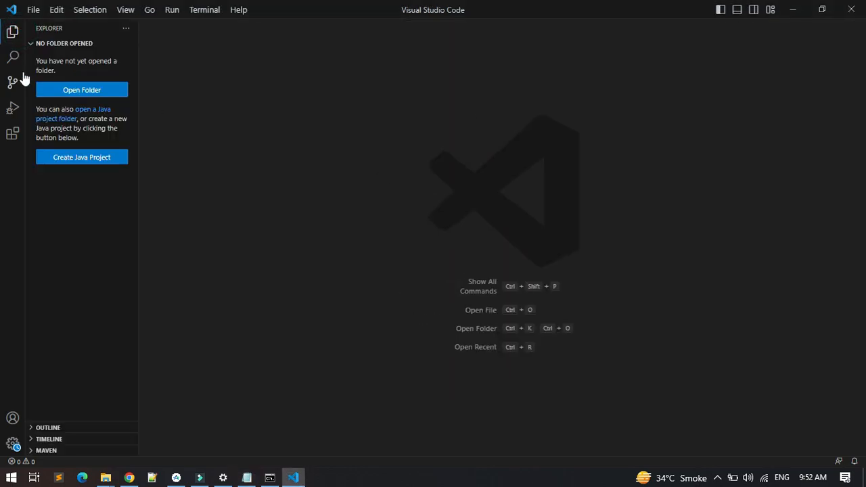
click(11, 135)
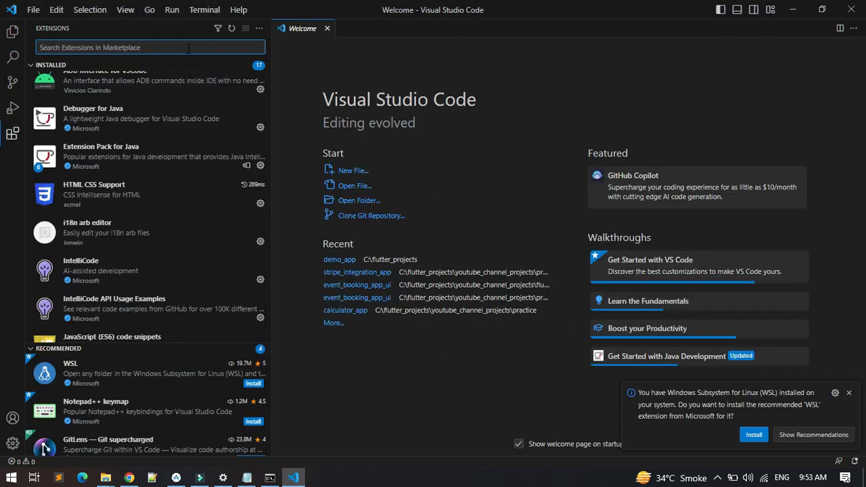
key(ctrl+v)
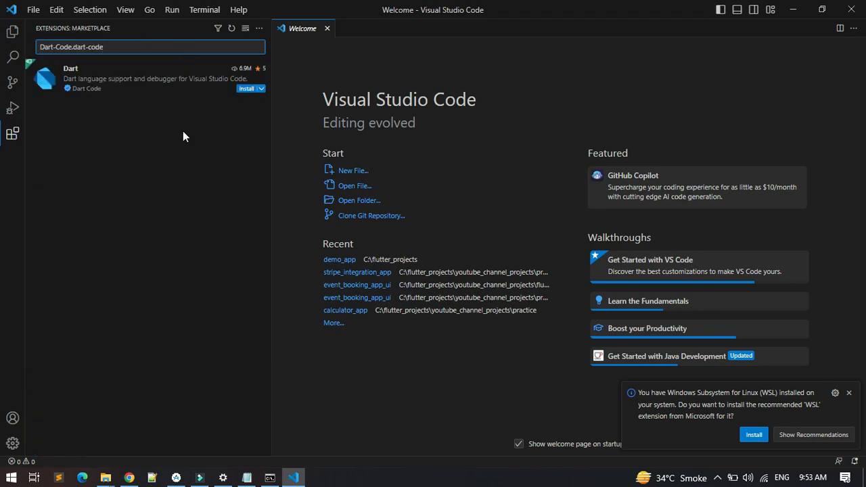
click(154, 91)
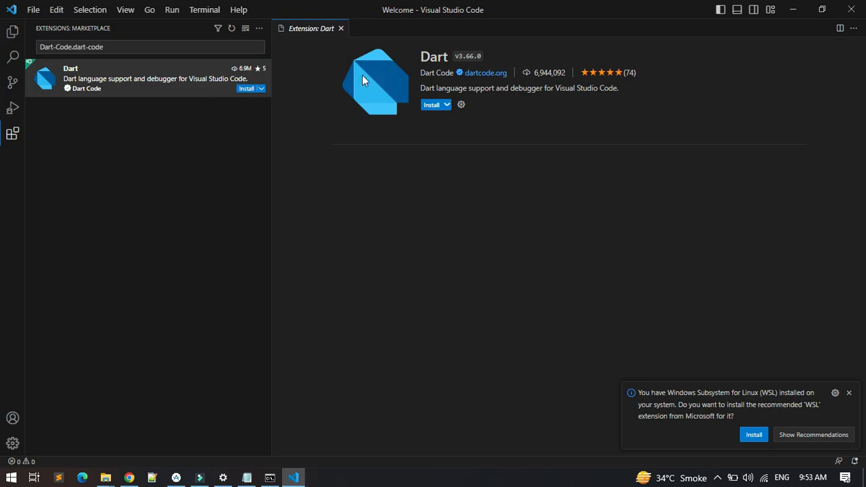
click(430, 106)
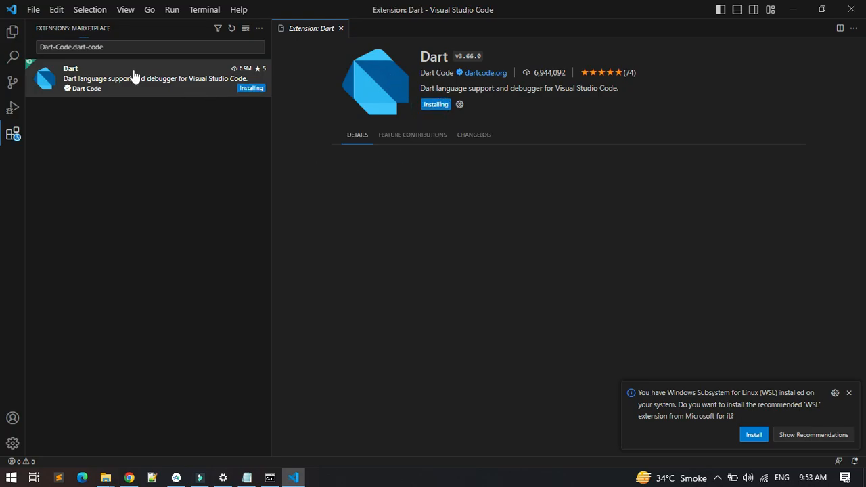
Switch to the Notepad notes and copy the Flutter extension ID Dart-Code.flutter
key(alt+Tab)
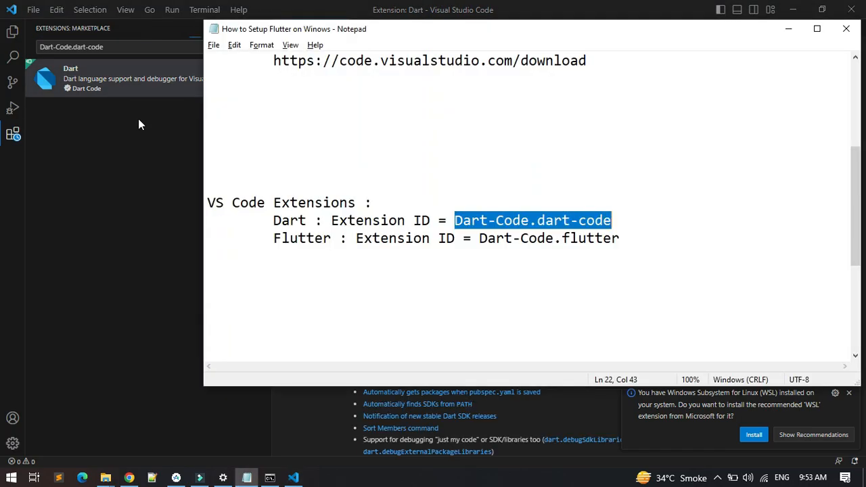
click(477, 238)
key(shift+End)
key(shift+Left)
key(shift+Left)
key(shift+Right)
key(shift+Right)
key(ctrl+c)
Switch to Visual Studio Code, search the extensions marketplace for Dart-Code.flutter, and install the Flutter extension
key(alt+Tab)
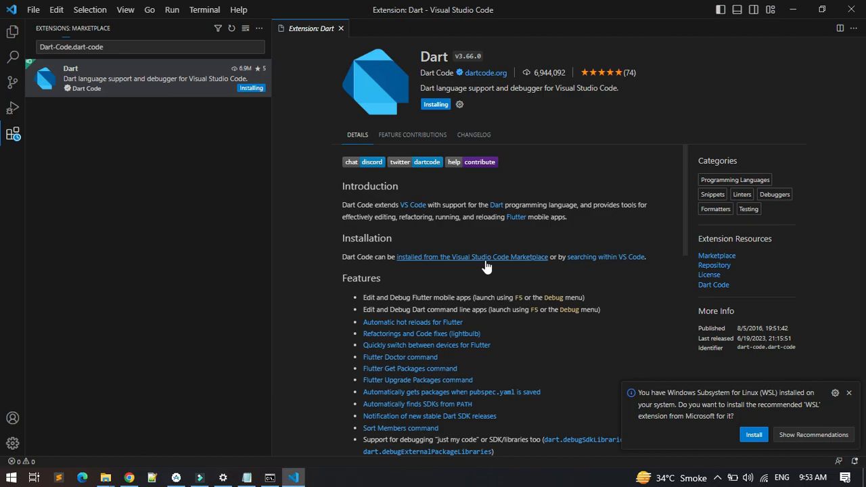
click(140, 46)
key(ctrl+a)
key(ctrl+v)
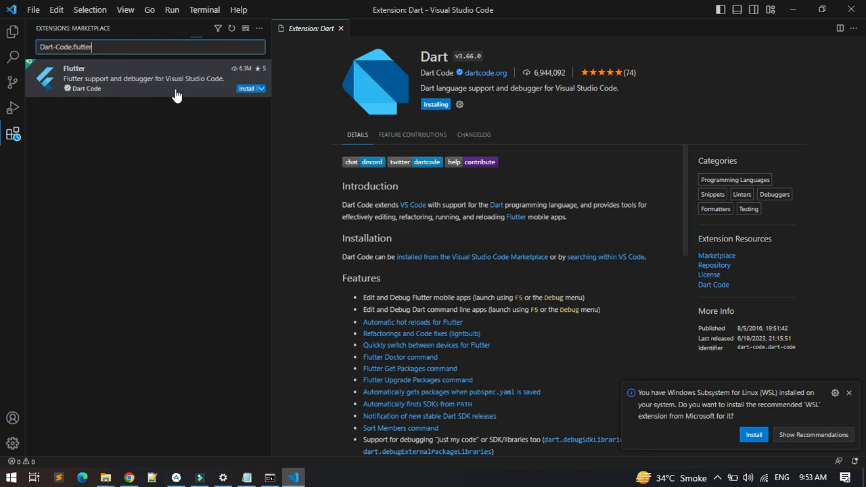
click(198, 90)
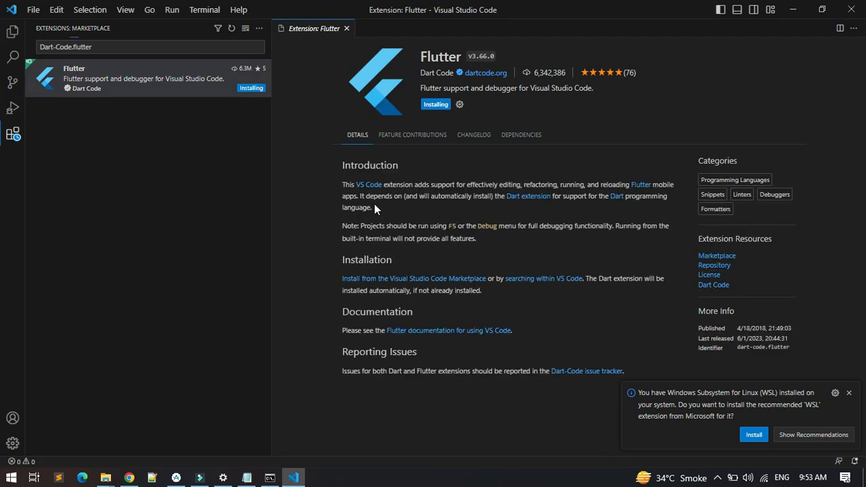
Clear the extension search and check the installed extensions list for Dart and Flutter
click(111, 47)
key(ctrl+a)
key(BackSpace)
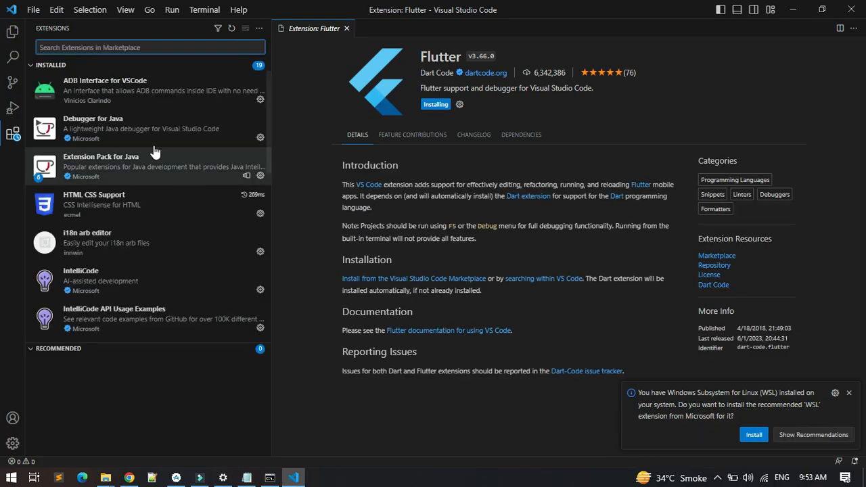
scroll(176, 208, down, 6)
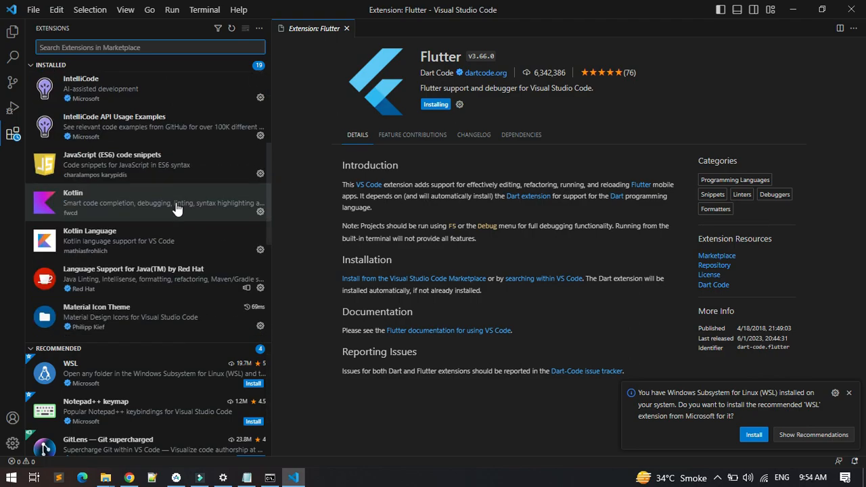
scroll(176, 209, down, 8)
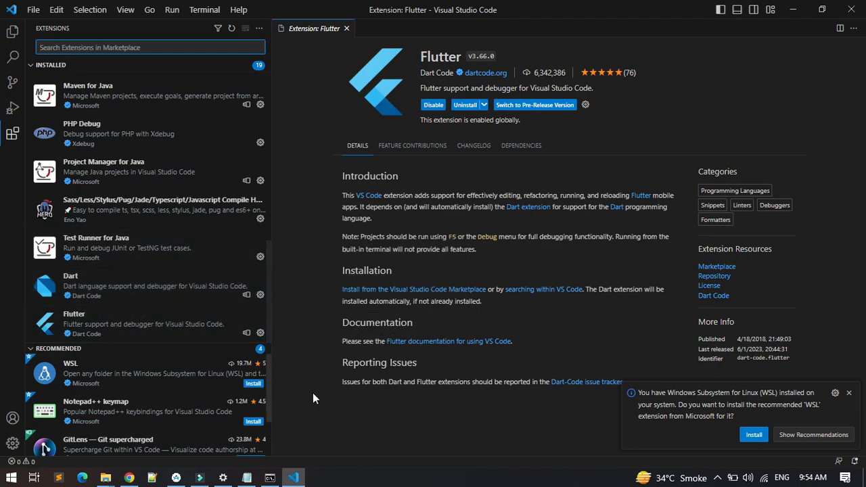
Switch to Command Prompt and change the working directory to C:\flutter_projects
key(alt+Tab)
key(alt+Tab)
key(alt+Tab)
key(alt+Tab)
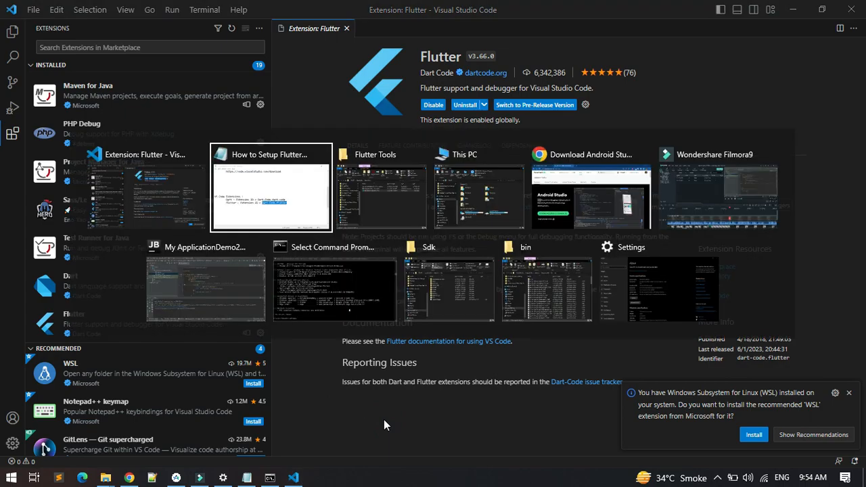
key(alt+Left)
key(alt+Left)
key(alt+Down)
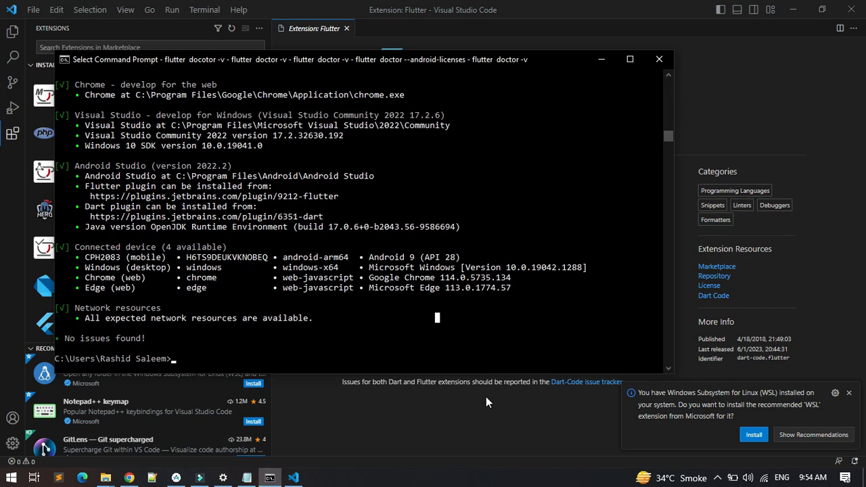
click(396, 346)
click(544, 288)
text(cd ..)
key(Return)
text(cd )
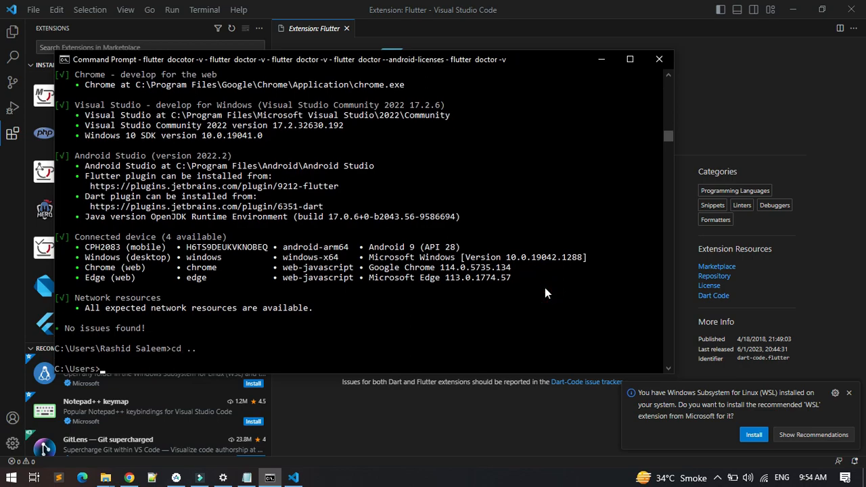
text(..)
key(Return)
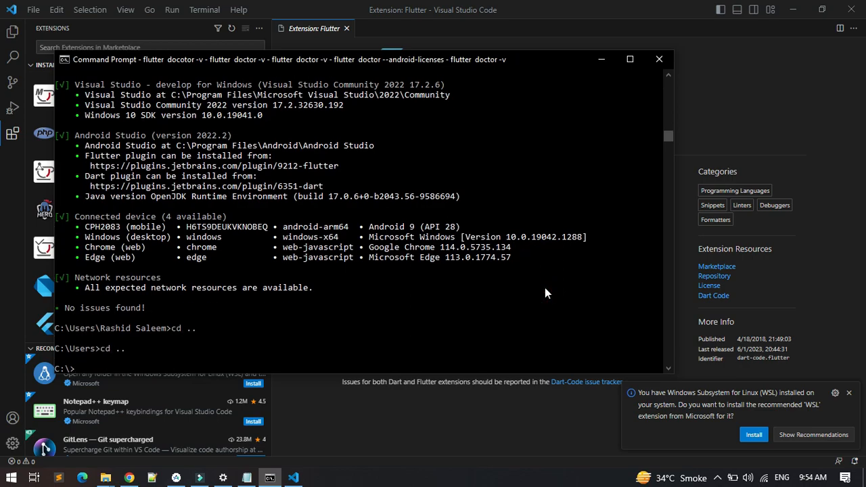
text(cd flutter_ projects)
key(Return)
Create a new Flutter project named first_demo2 in C:\flutter_projects by running flutter create first_demo2
text(mk)
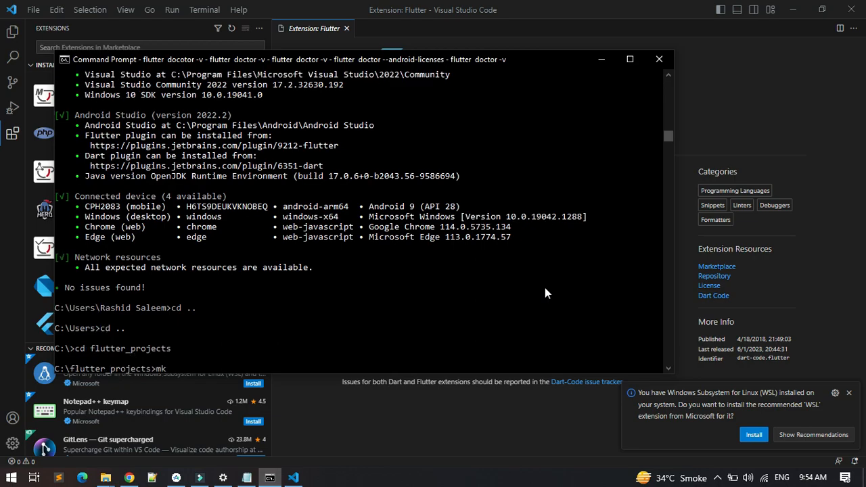
key(BackSpace)
key(BackSpace)
text(flutter create first_demo)
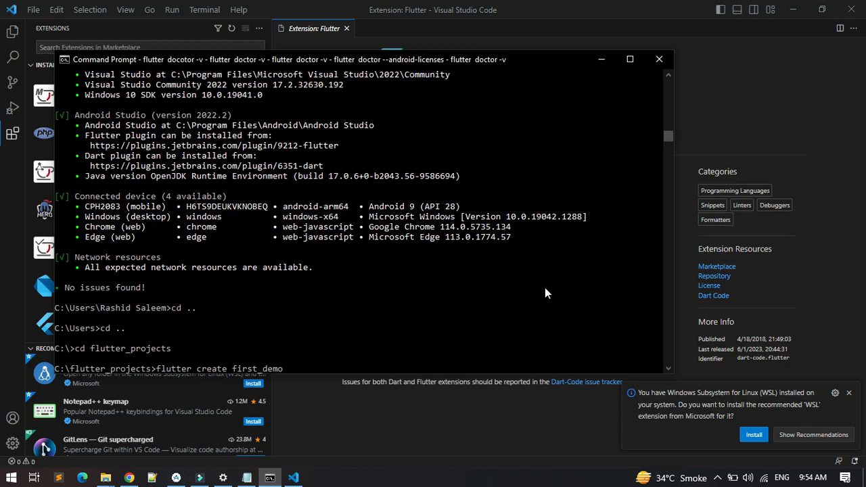
text(2)
key(Return)
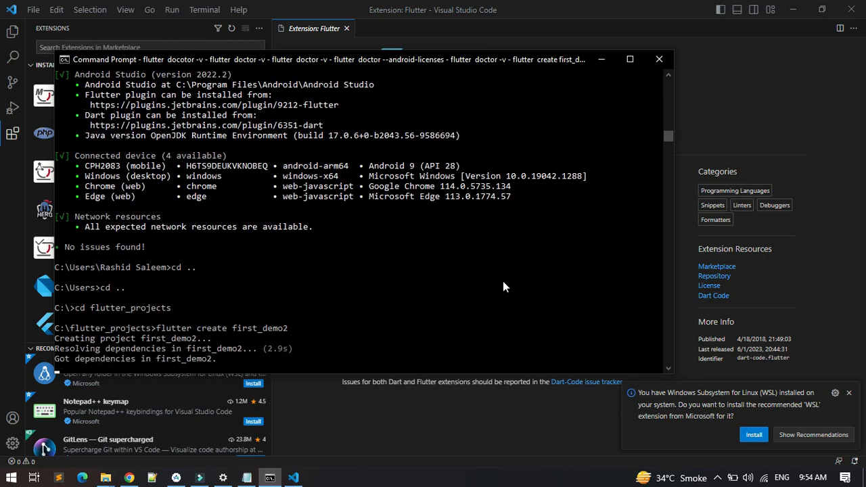
Switch to Visual Studio Code, start opening a folder, and browse to flutter_projects on Local Disk (C:)
click(458, 416)
click(29, 11)
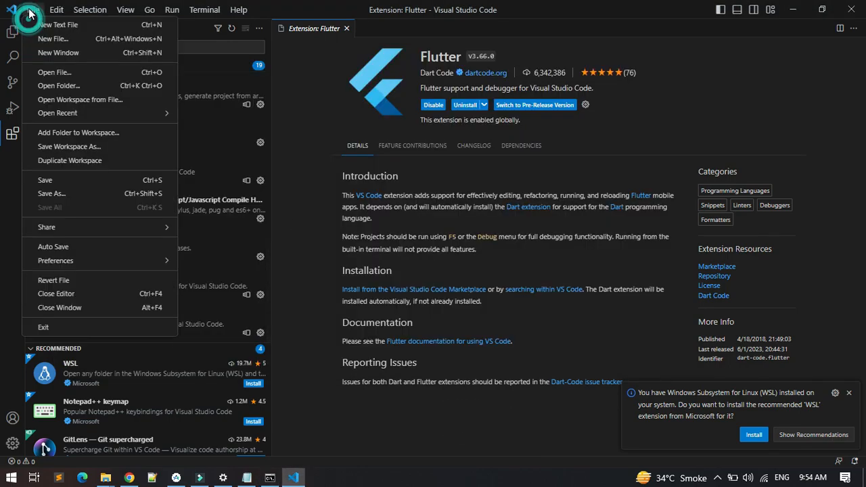
click(67, 86)
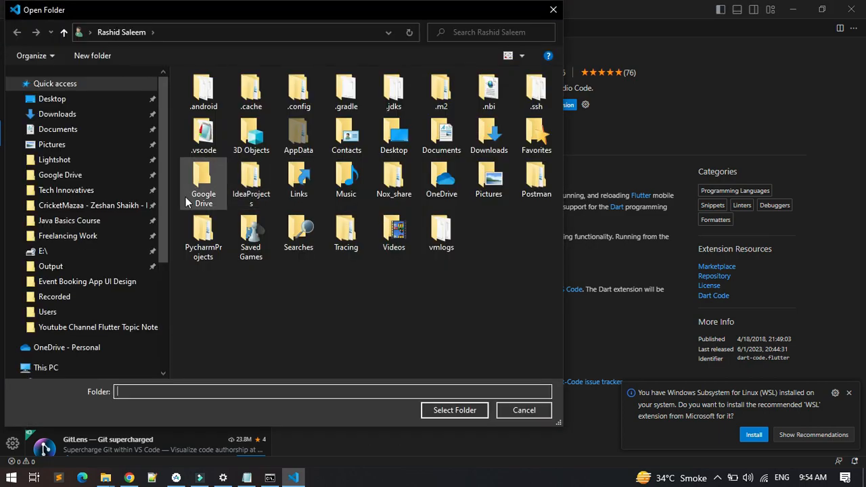
drag(164, 230, 166, 338)
click(102, 318)
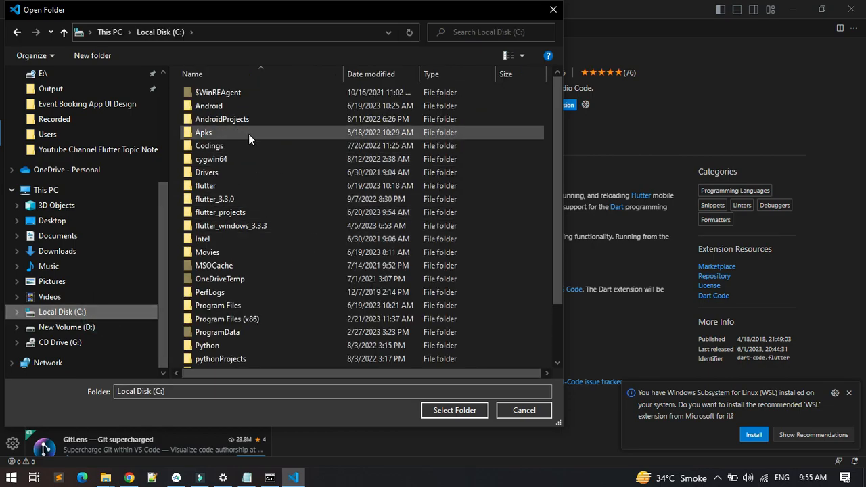
click(242, 159)
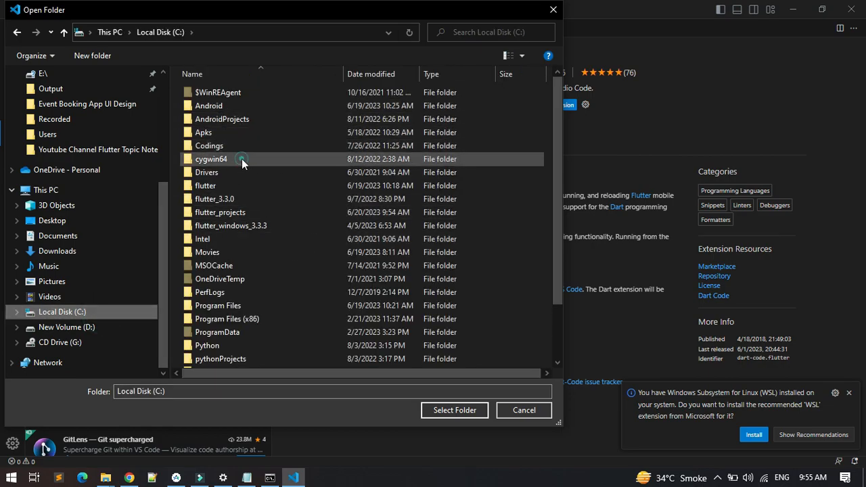
key(f)
key(f)
key(f)
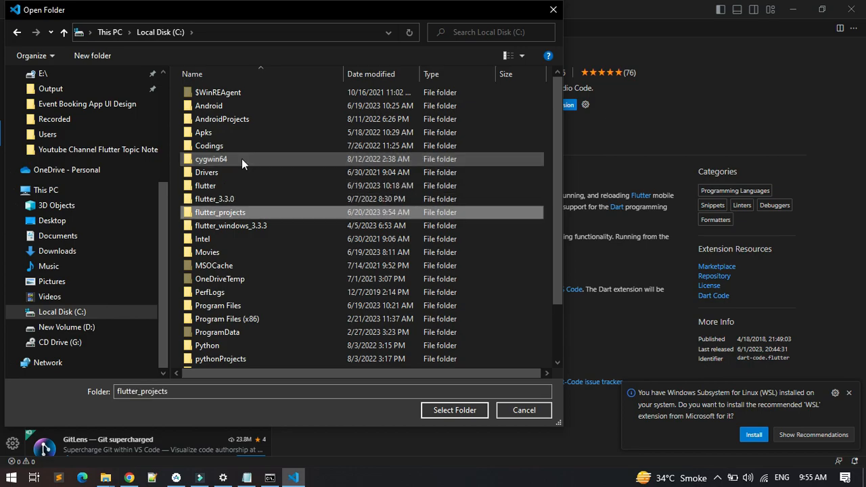
key(Return)
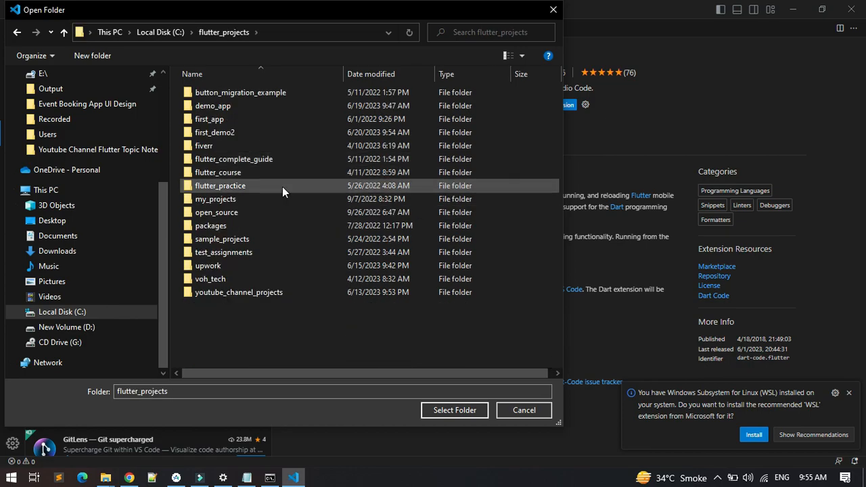
Open the first_demo2 folder as the workspace, narrow the file explorer, and trust the folder's authors
click(228, 132)
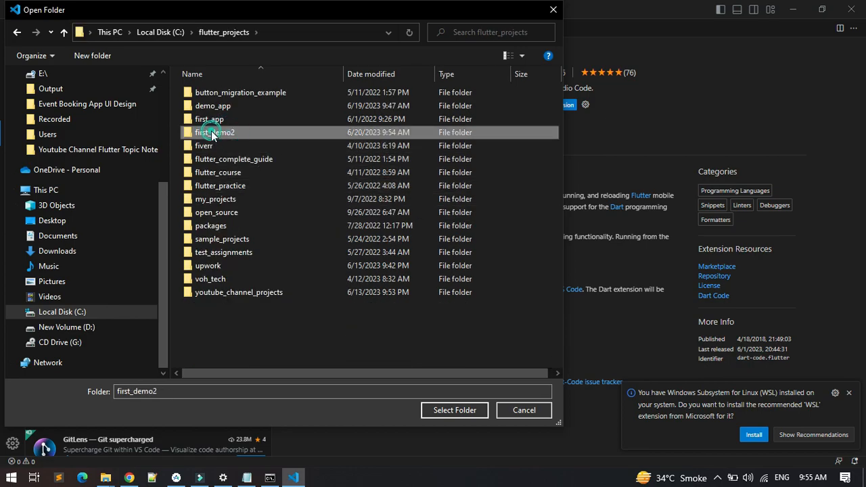
click(213, 134)
click(441, 410)
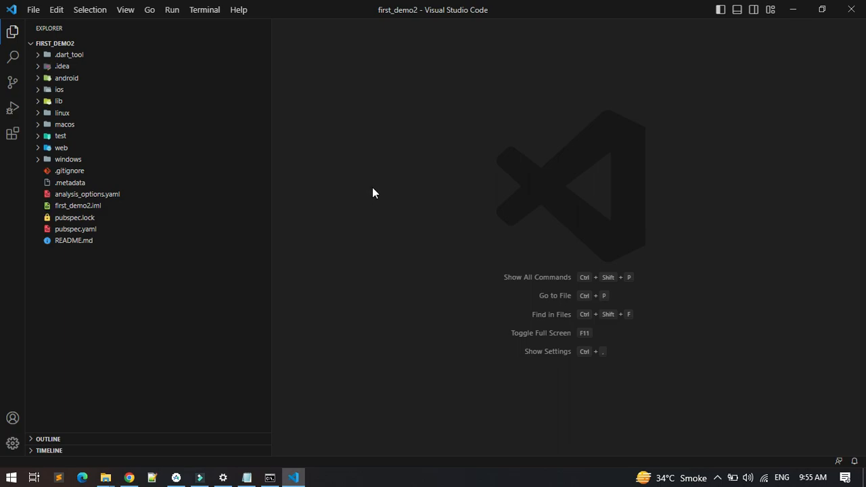
click(419, 187)
drag(271, 256, 241, 265)
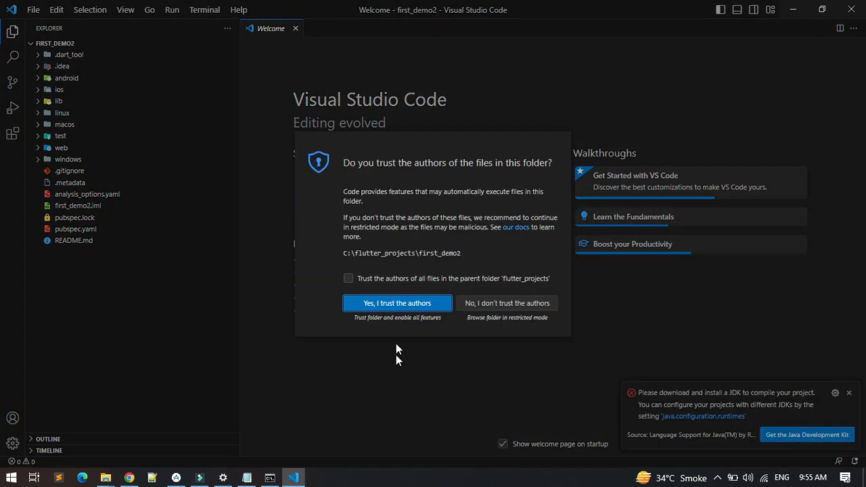
click(361, 310)
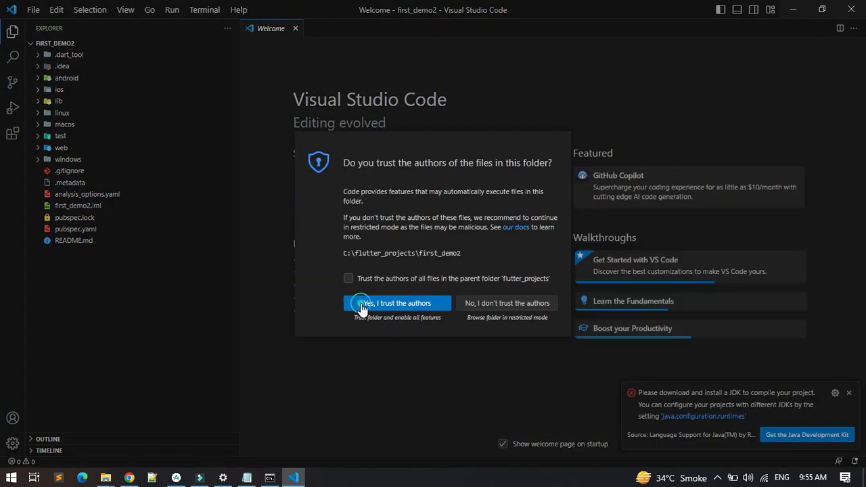
Open pubspec.yaml, get the project's packages, and hide the progress notification
click(90, 231)
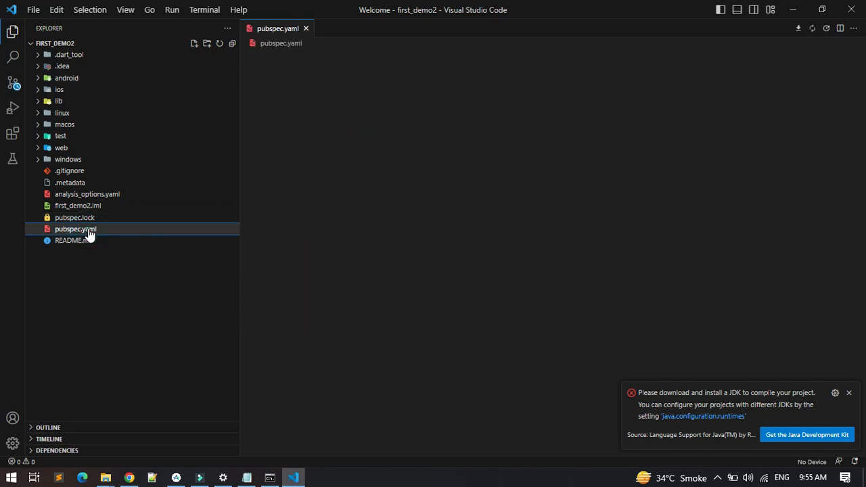
click(405, 217)
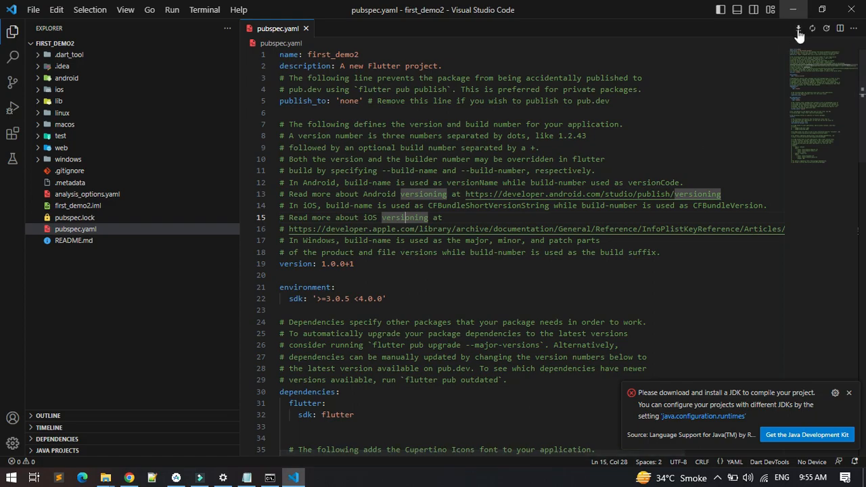
scroll(717, 176, down, 2)
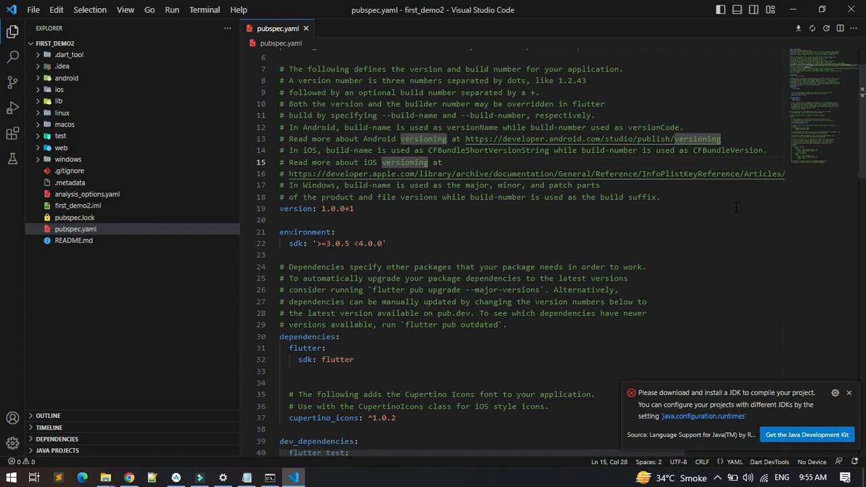
click(797, 28)
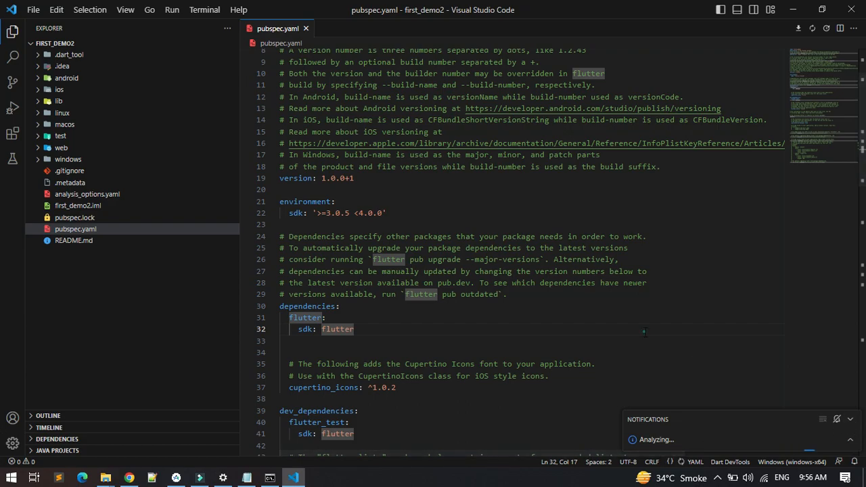
click(849, 420)
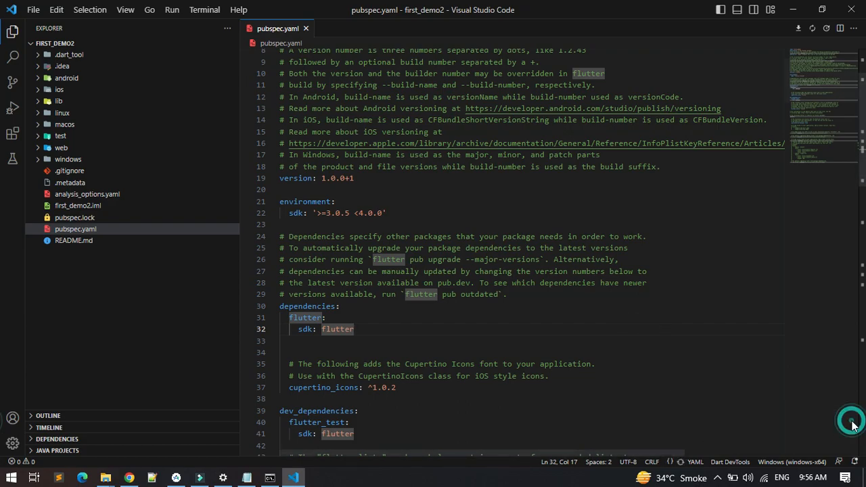
click(557, 343)
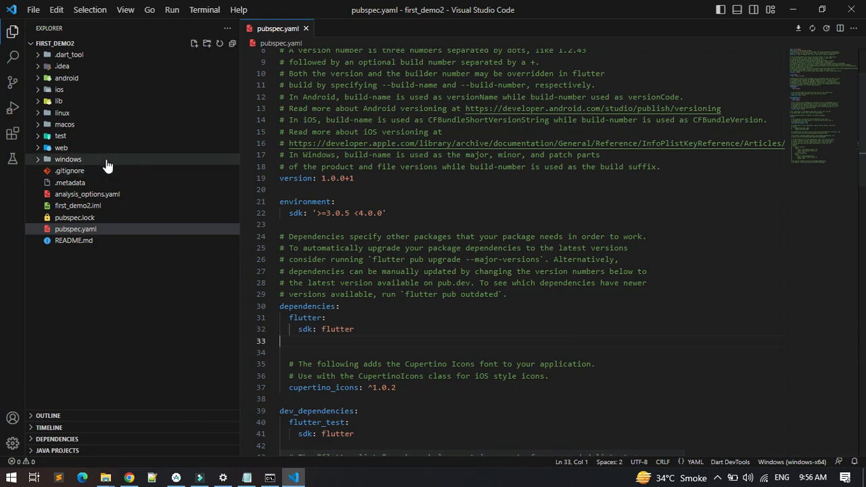
Expand the project's lib folder and open main.dart
click(426, 224)
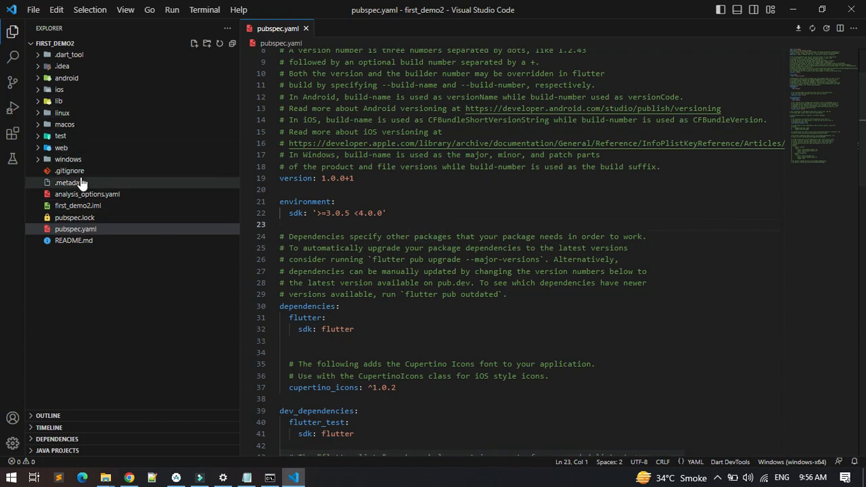
click(58, 101)
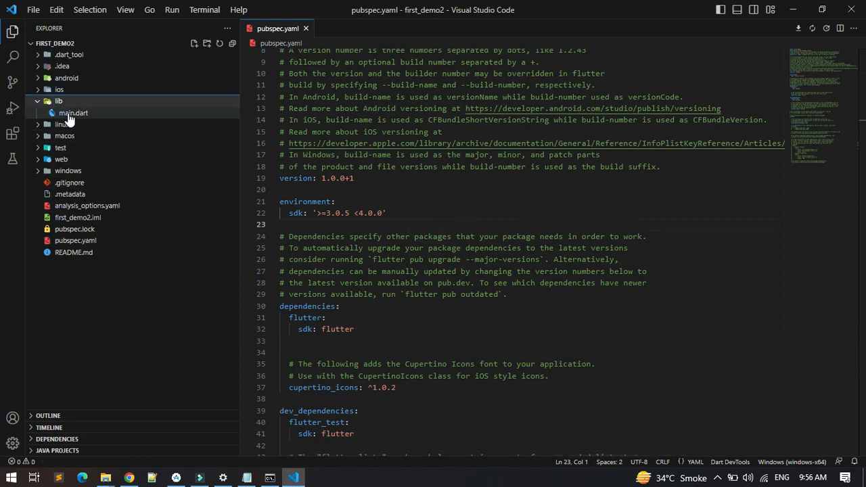
click(80, 114)
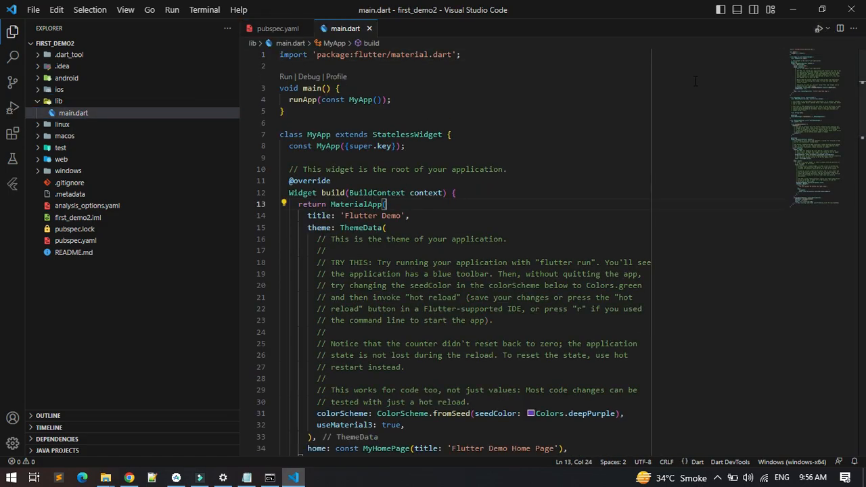
click(827, 28)
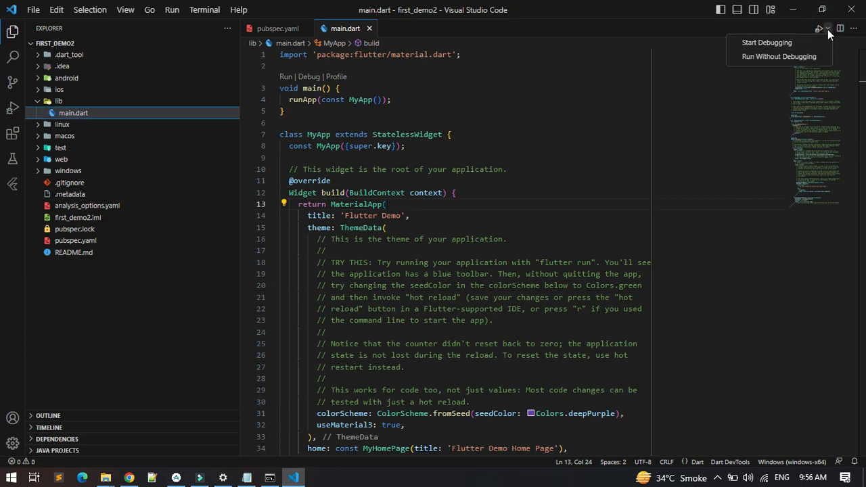
click(775, 58)
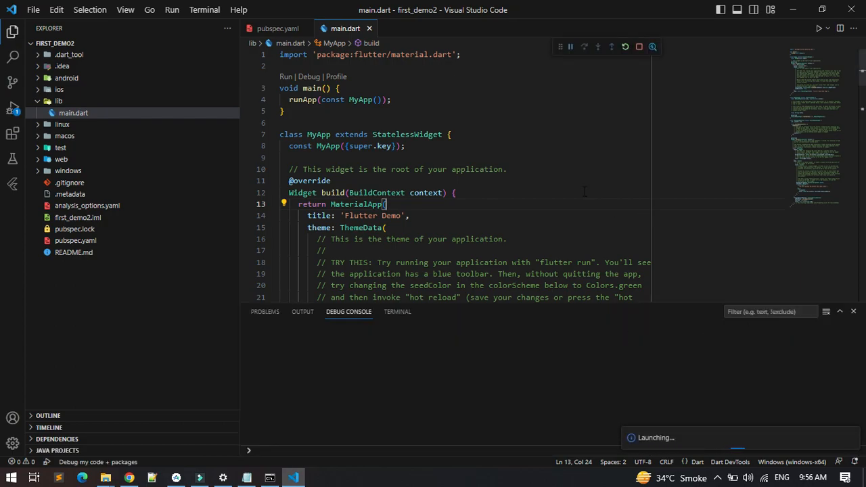
click(639, 47)
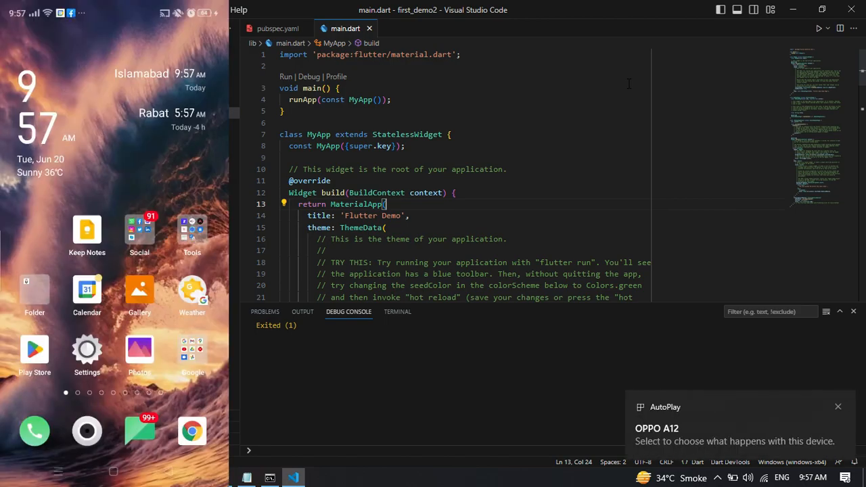
Dismiss the AutoPlay notification for the connected OPPO A12 phone
click(579, 118)
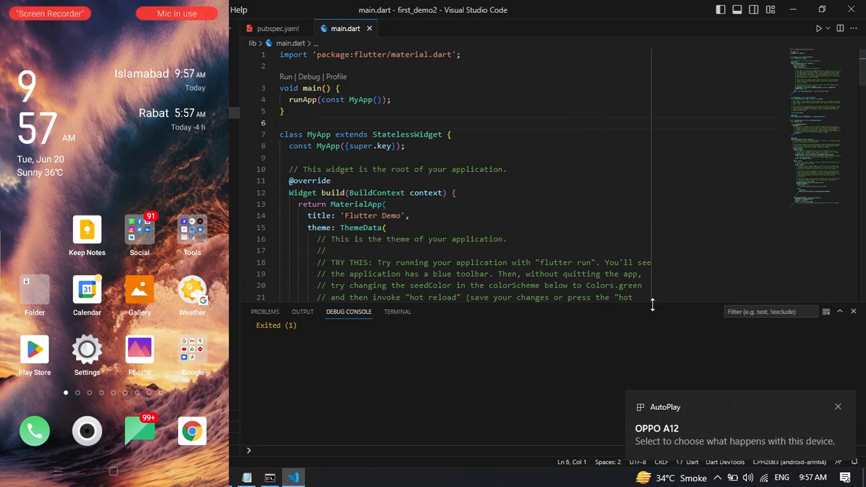
click(552, 392)
click(698, 205)
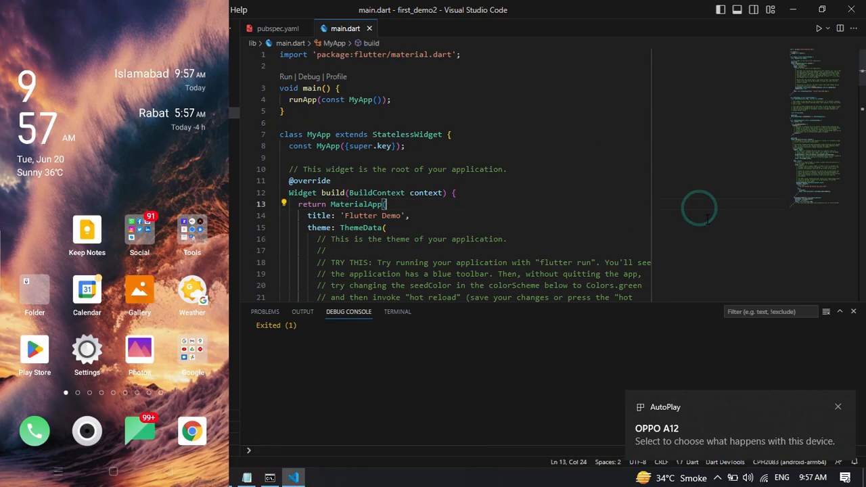
click(837, 407)
click(770, 395)
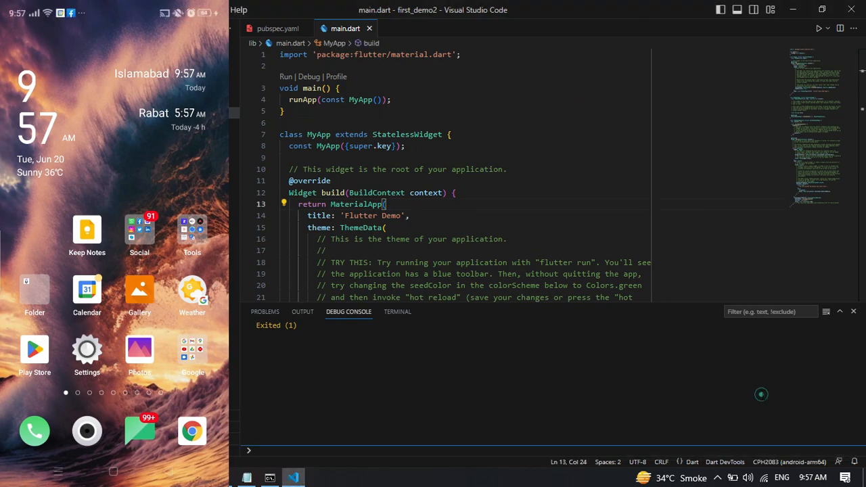
Select the CPH2083 mobile device as the target and run the app without debugging
click(777, 463)
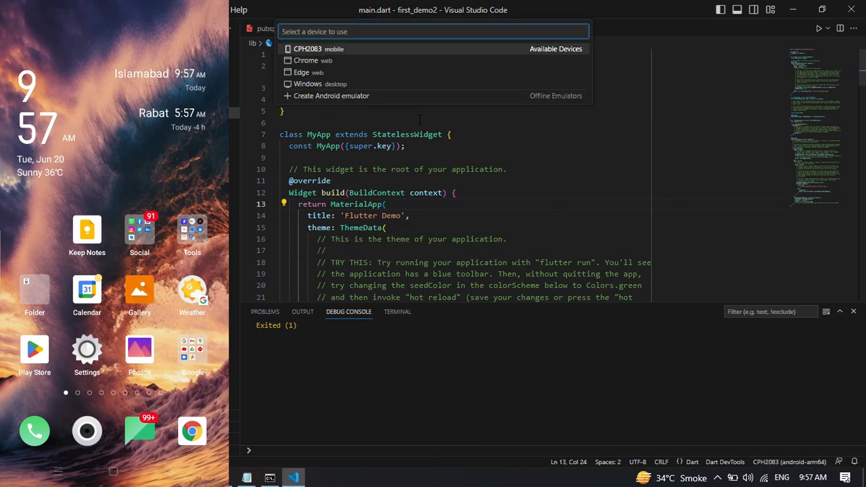
click(323, 53)
click(513, 156)
click(826, 30)
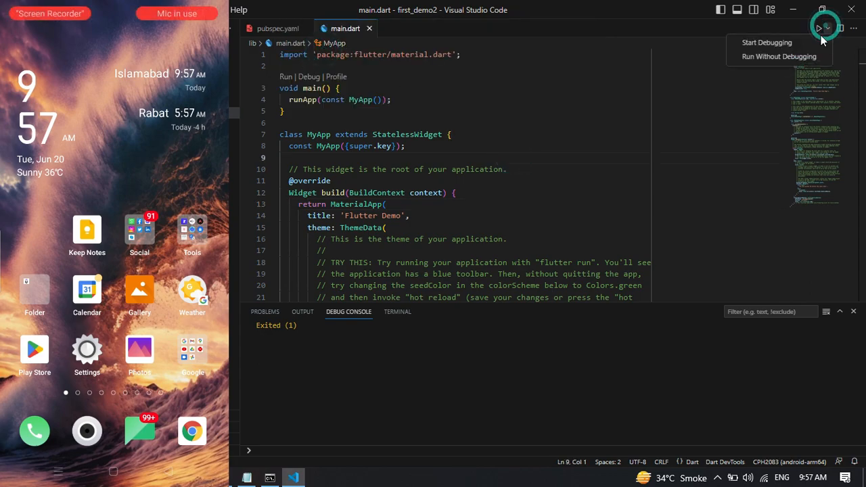
click(798, 55)
click(632, 182)
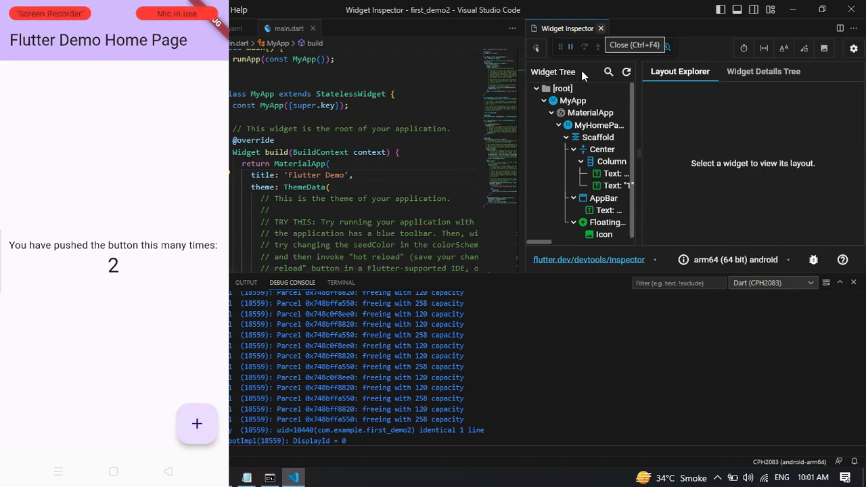
Close the Widget Inspector, keeping main.dart open in the editor
click(392, 185)
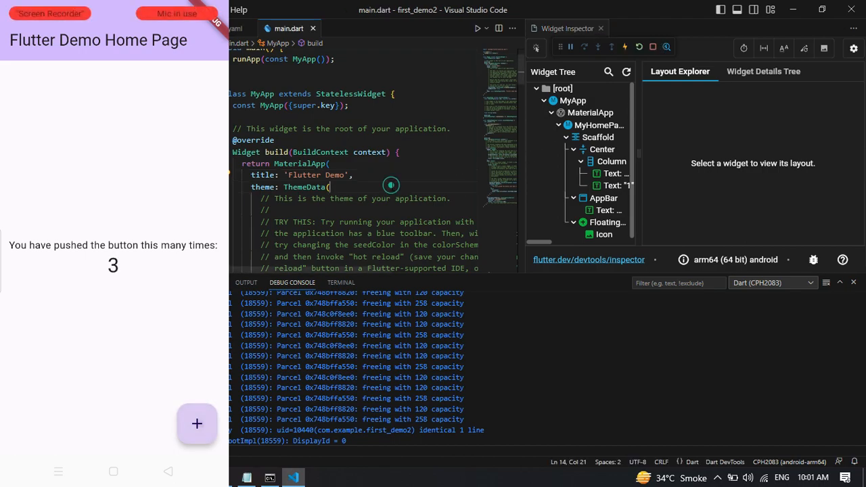
click(601, 29)
click(542, 169)
Switch to the Notepad setup notes and review the list of required things with their download links
key(alt+Tab)
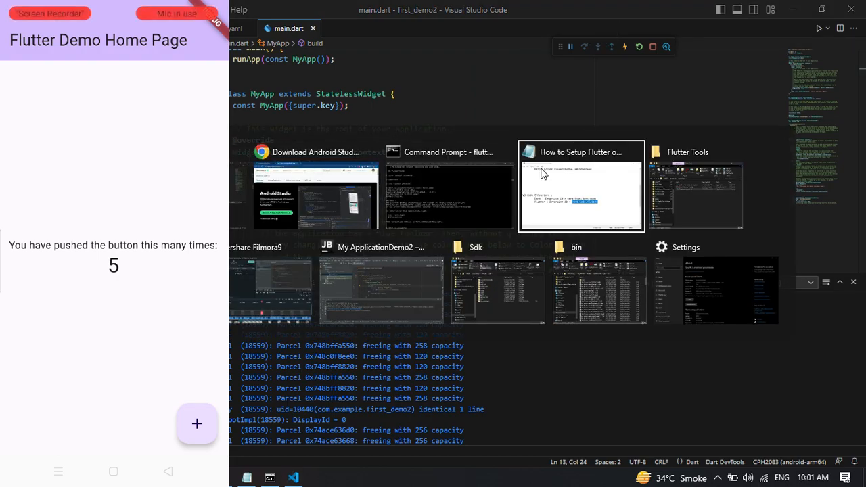
key(alt+Tab)
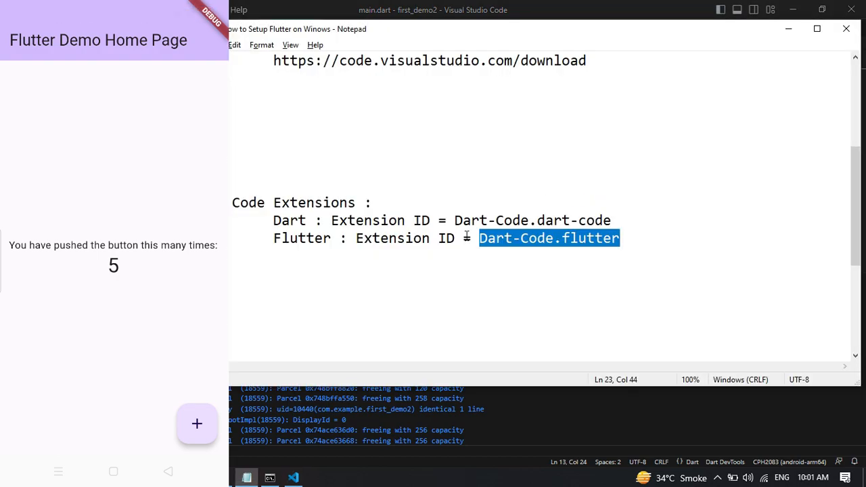
scroll(466, 235, up, 4)
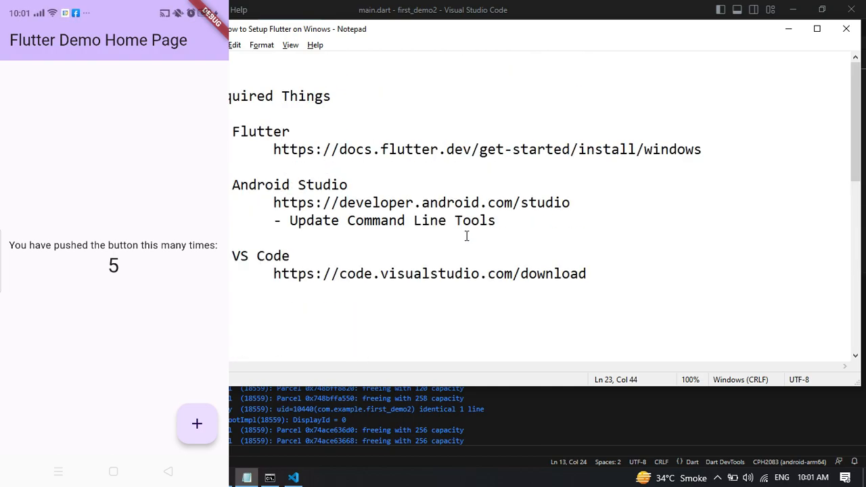
click(498, 268)
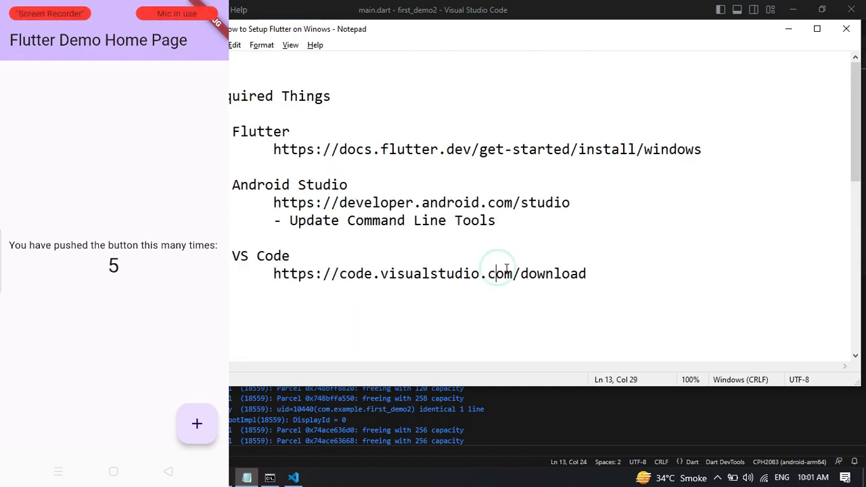